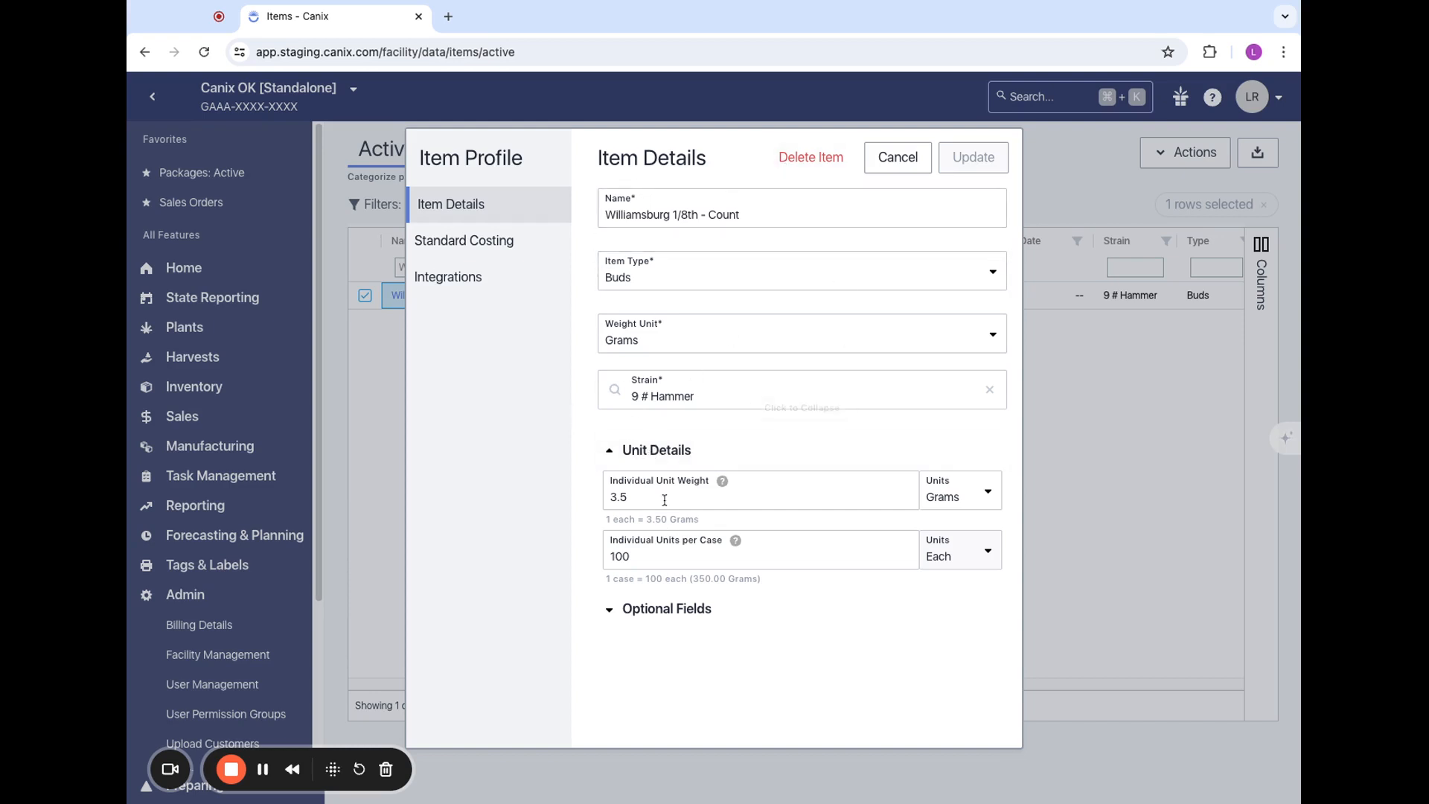
# Try an individual unit weight of 7 grams for Williamsburg 1/8th - Count and restore it to 3.5.
pyautogui.click(637, 451)
pyautogui.click(655, 453)
pyautogui.click(655, 498)
pyautogui.tripleClick(706, 524)
pyautogui.click(666, 528)
pyautogui.click(663, 495)
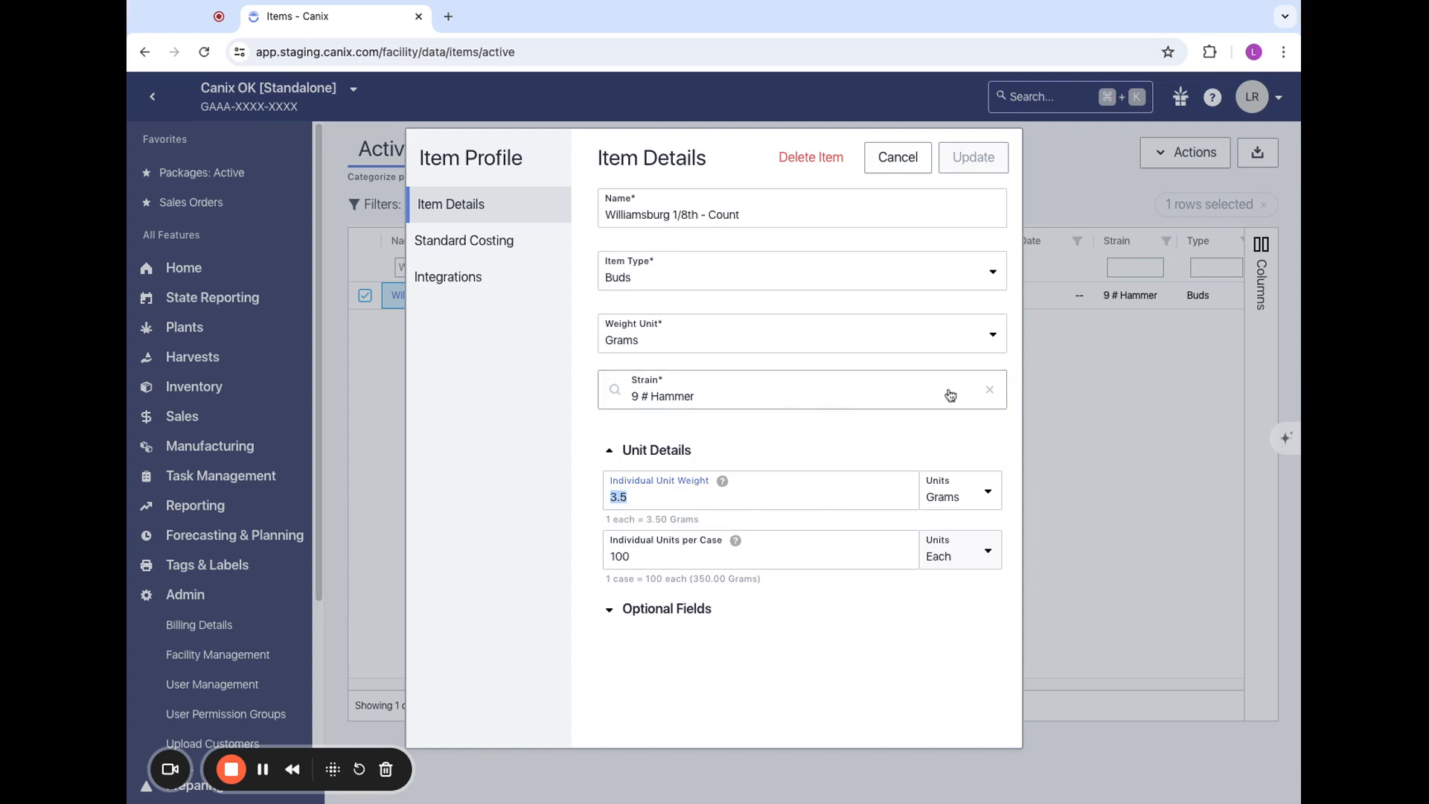
pyautogui.write('7')
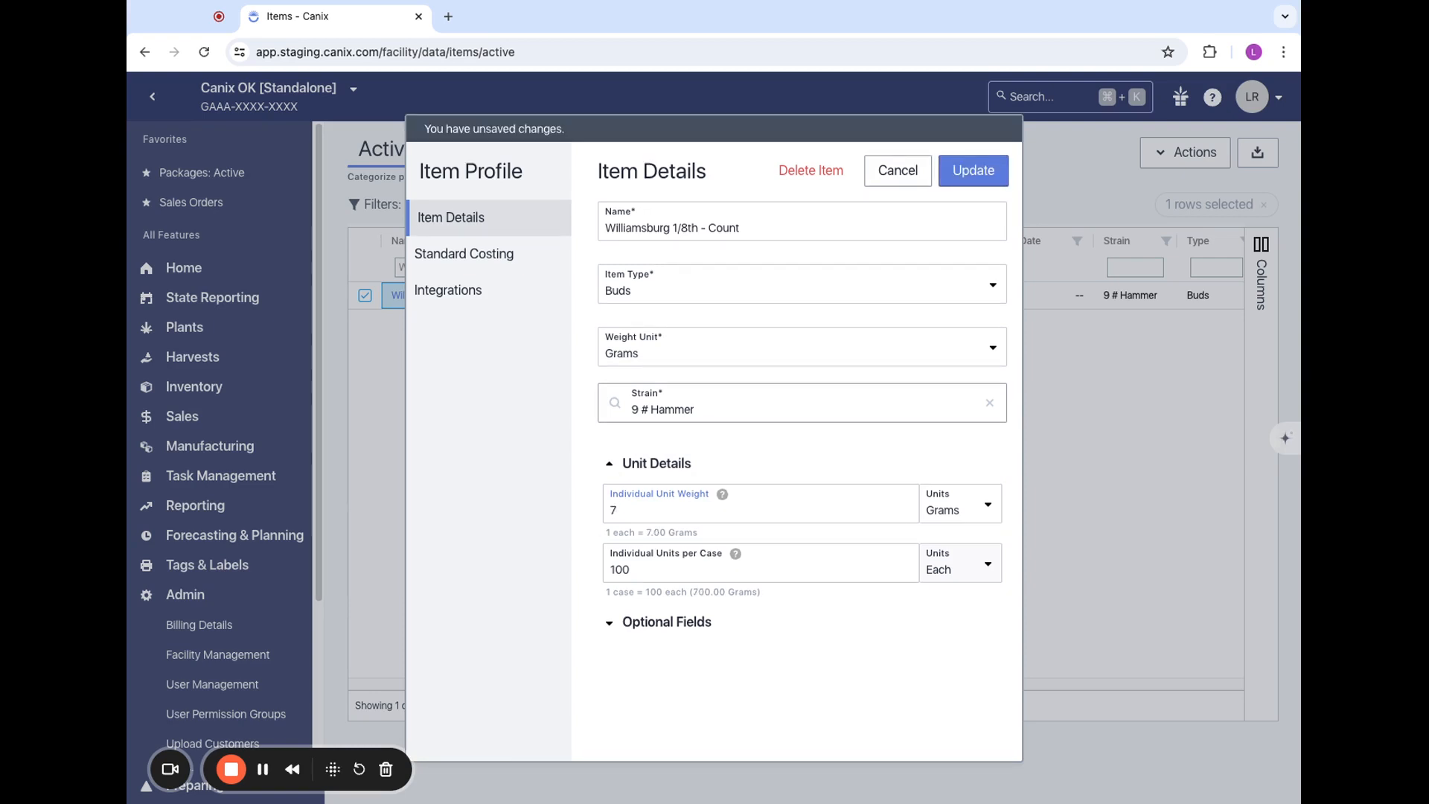
pyautogui.press('BackSpace')
pyautogui.write('3.5')
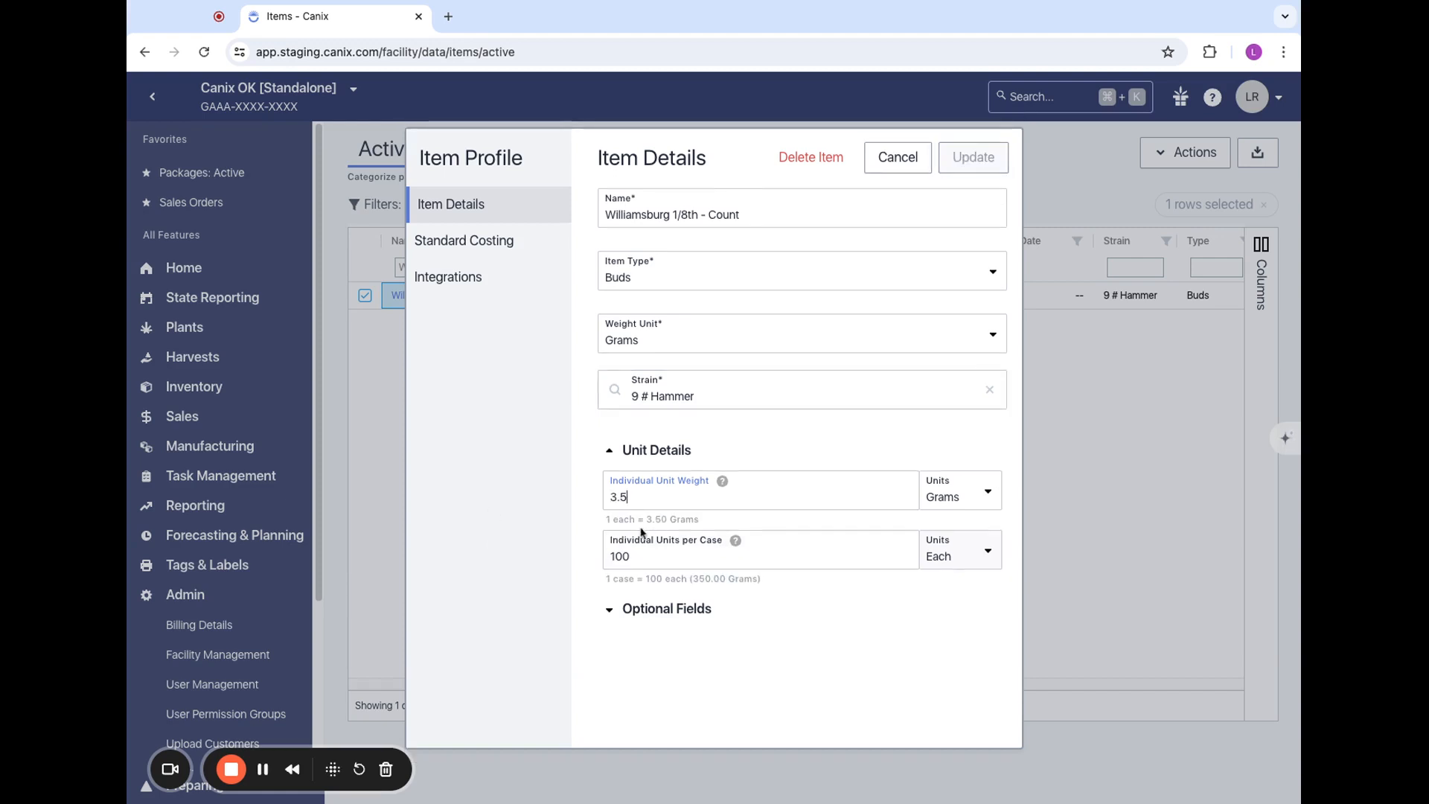
# Examine the item's name, individual unit weight and individual units per case in its details.
pyautogui.doubleClick(634, 499)
pyautogui.moveTo(600, 525); pyautogui.dragTo(751, 531)
pyautogui.click(750, 532)
pyautogui.tripleClick(690, 215)
pyautogui.moveTo(788, 212); pyautogui.dragTo(604, 217)
pyautogui.click(646, 216)
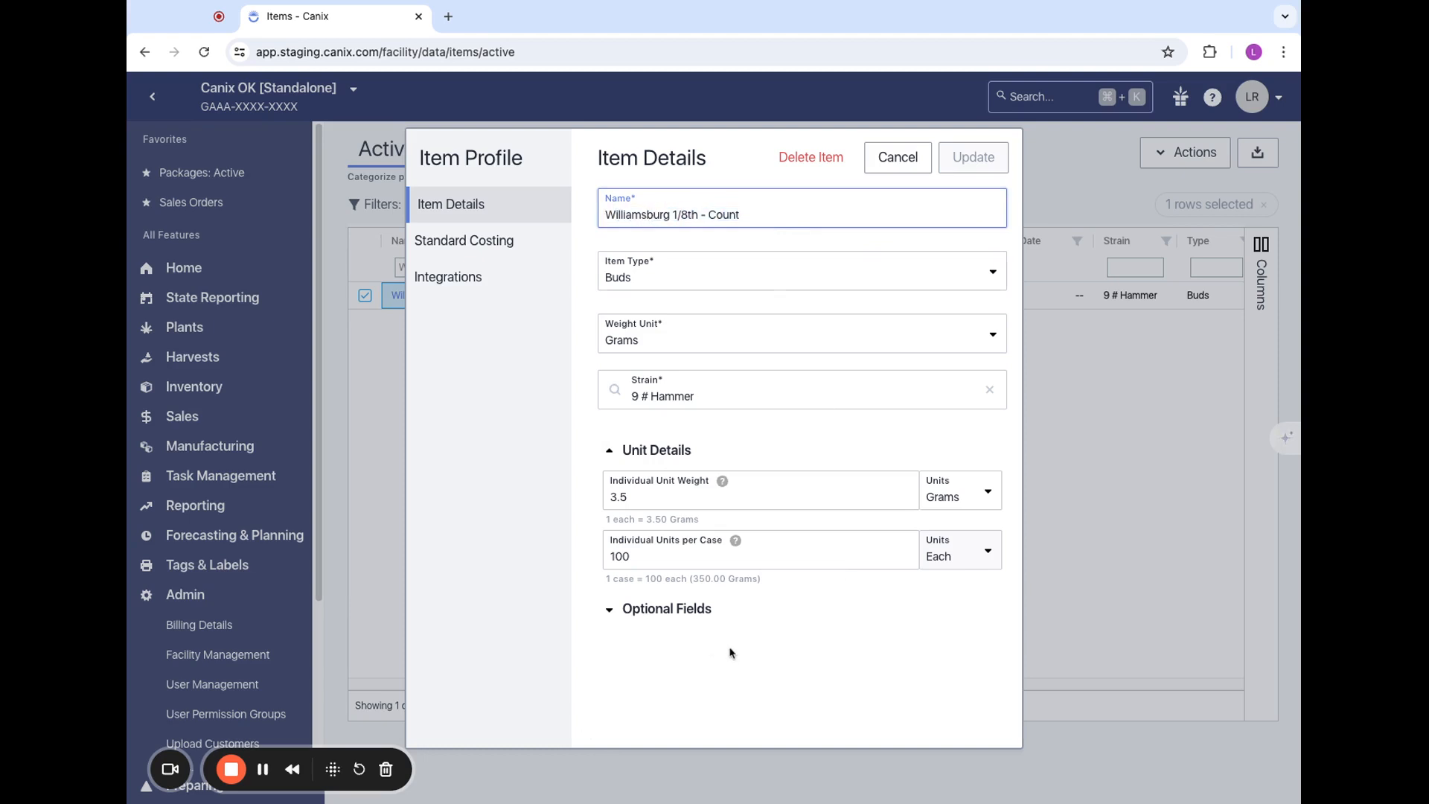
pyautogui.click(672, 499)
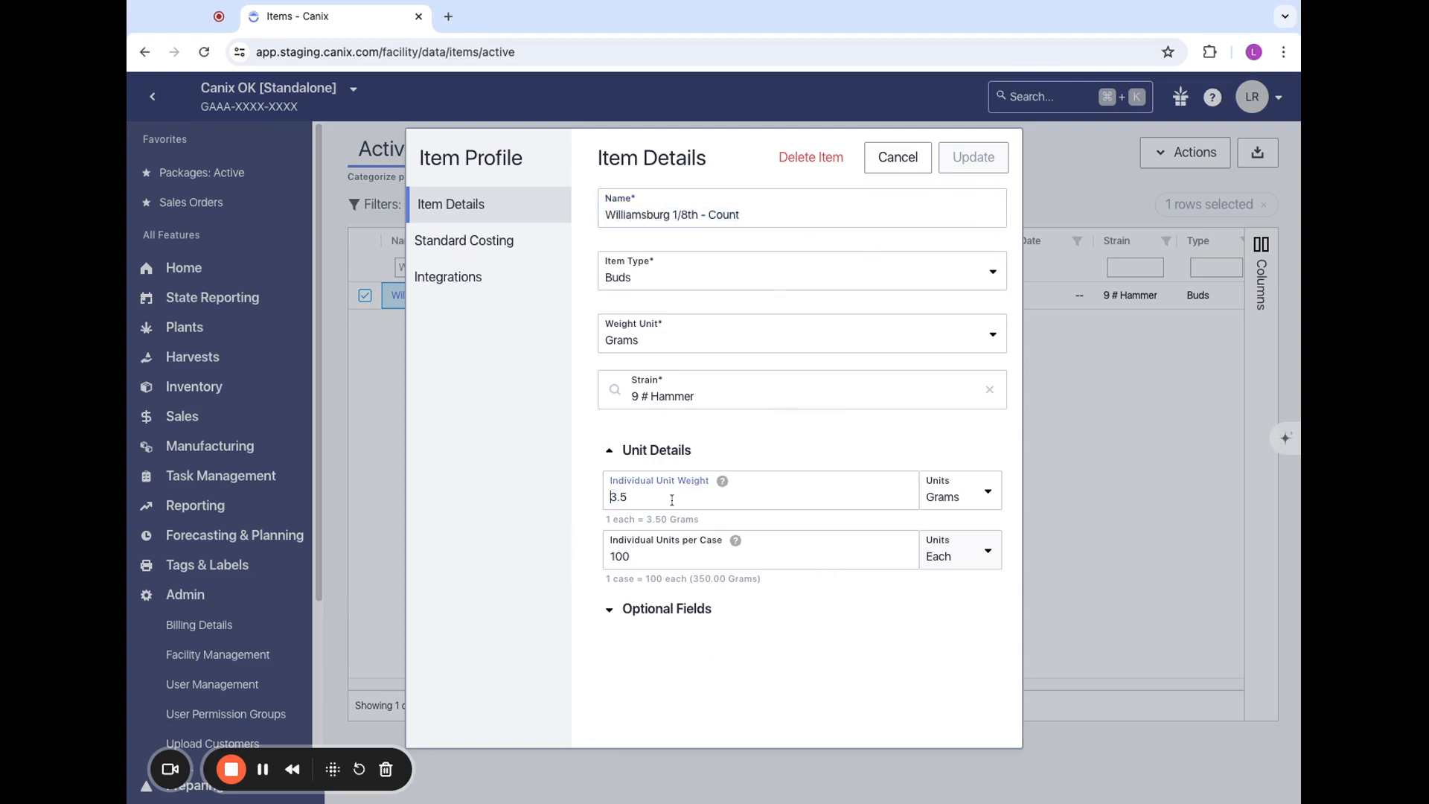
pyautogui.doubleClick(667, 560)
pyautogui.moveTo(669, 547); pyautogui.dragTo(604, 543)
pyautogui.tripleClick(604, 543)
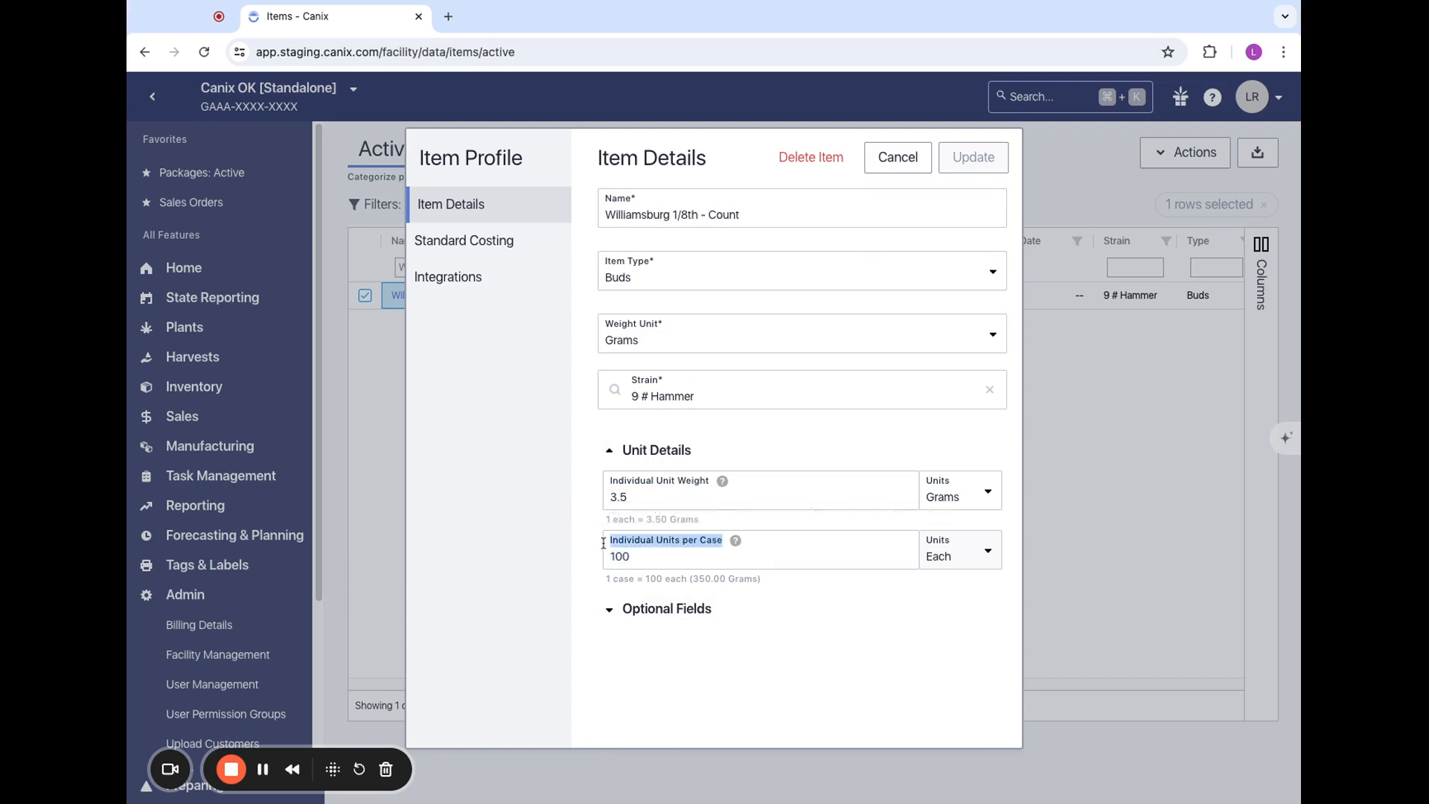
pyautogui.doubleClick(867, 553)
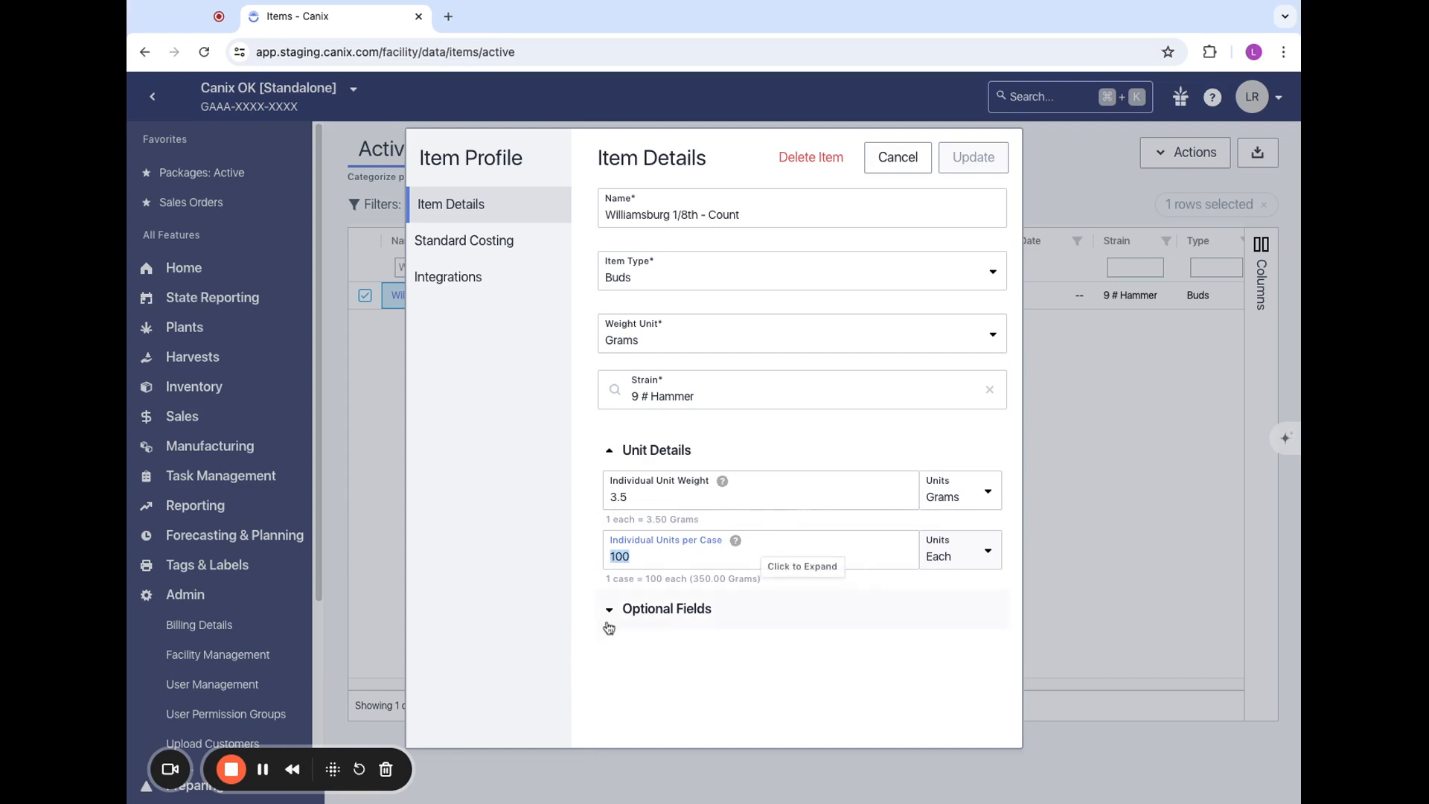
# Try 200 and 300 as the item's individual units per case.
pyautogui.click(620, 556)
pyautogui.click(620, 557)
pyautogui.write('200')
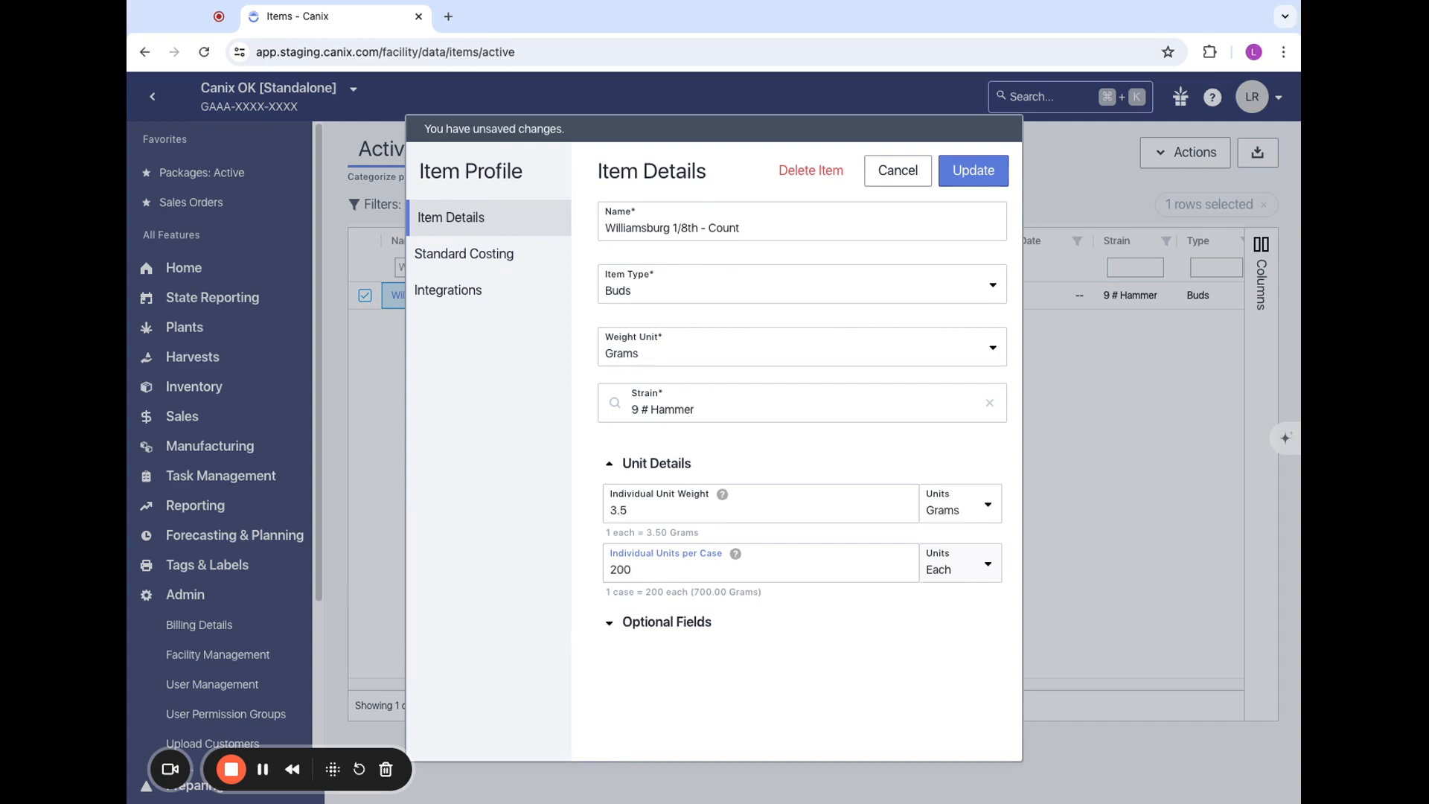
pyautogui.press('BackSpace')
pyautogui.press('BackSpace')
pyautogui.press('BackSpace')
pyautogui.write('300')
# Compare the unit weight with the case conversion and reset the individual units per case to 100.
pyautogui.doubleClick(635, 518)
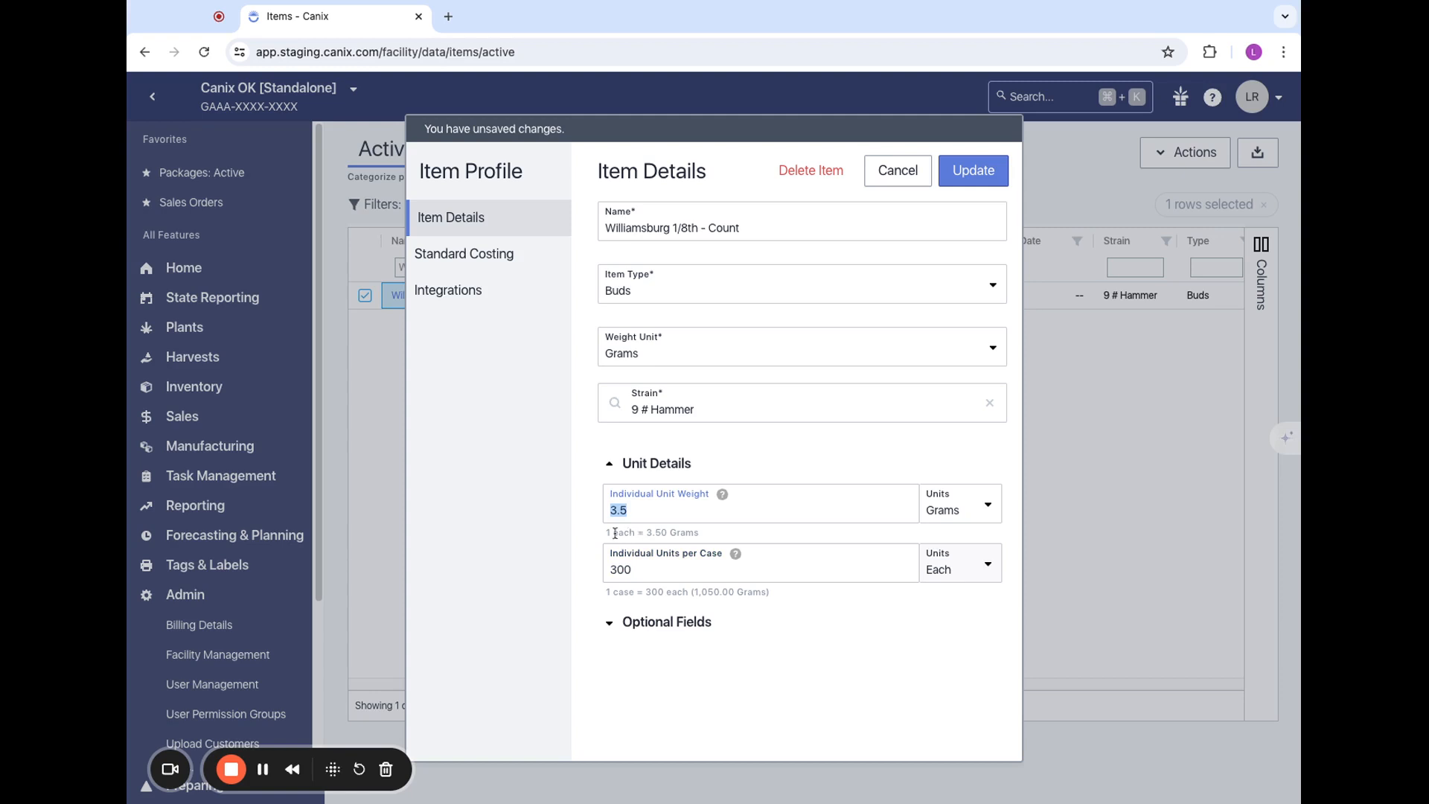
pyautogui.tripleClick(704, 592)
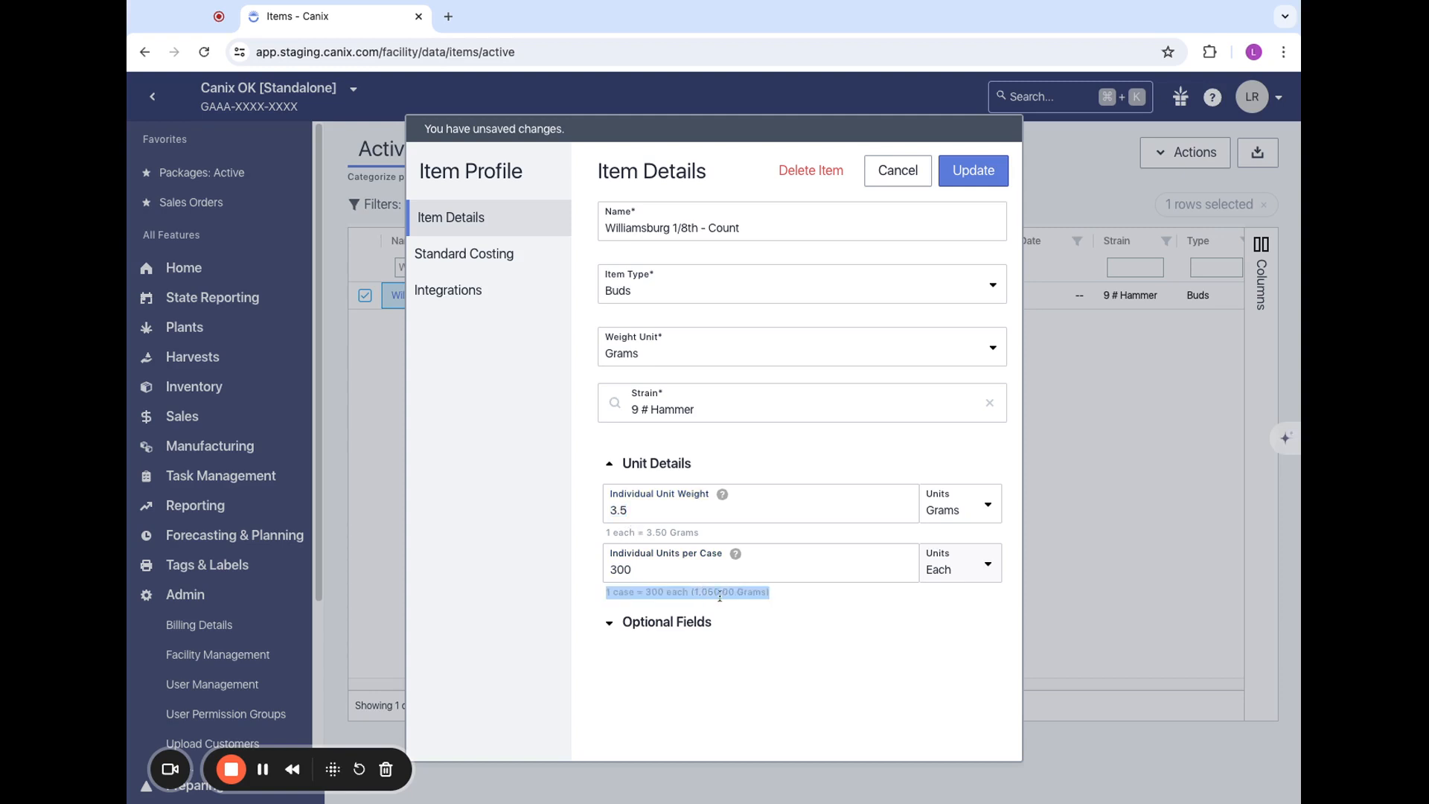
pyautogui.doubleClick(661, 575)
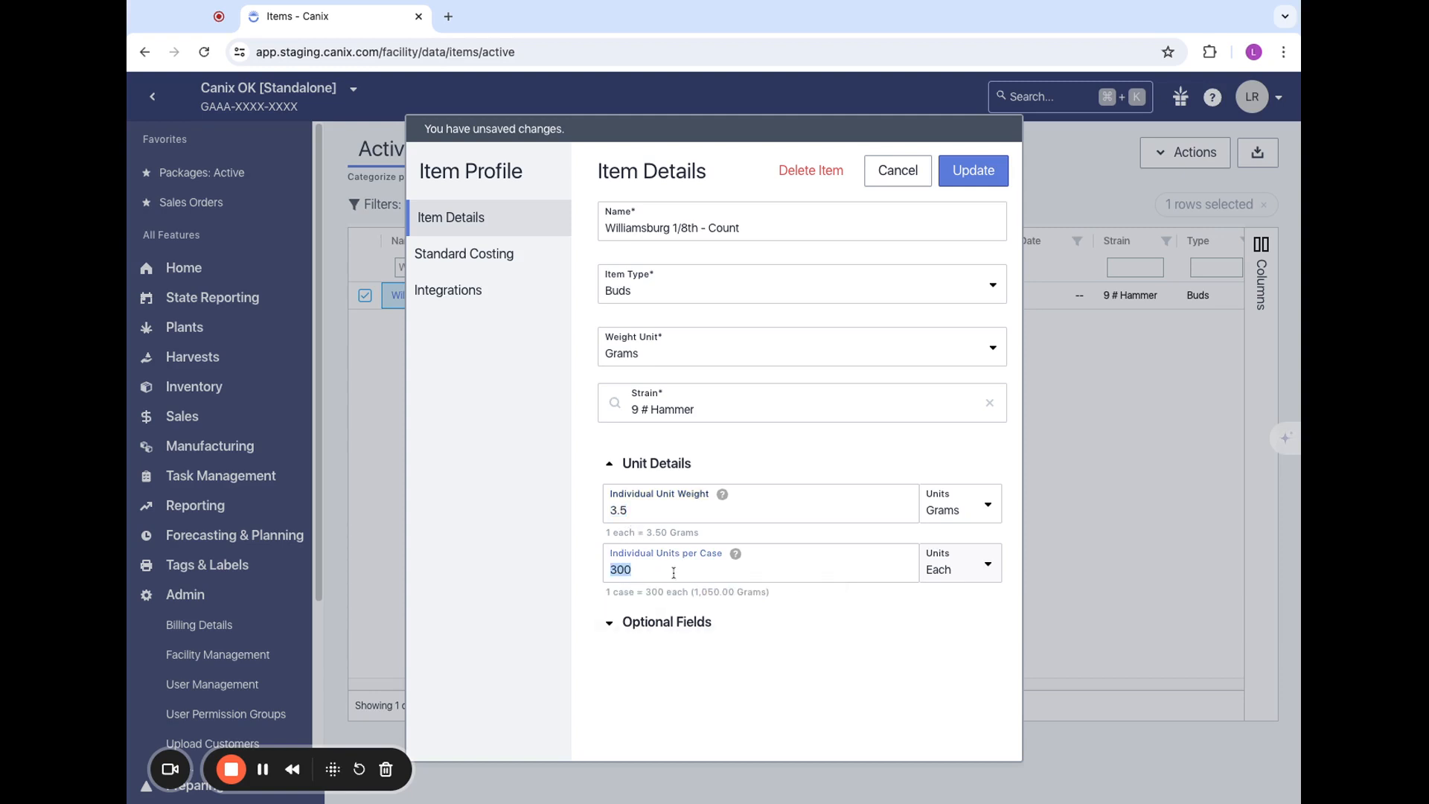
pyautogui.write('100')
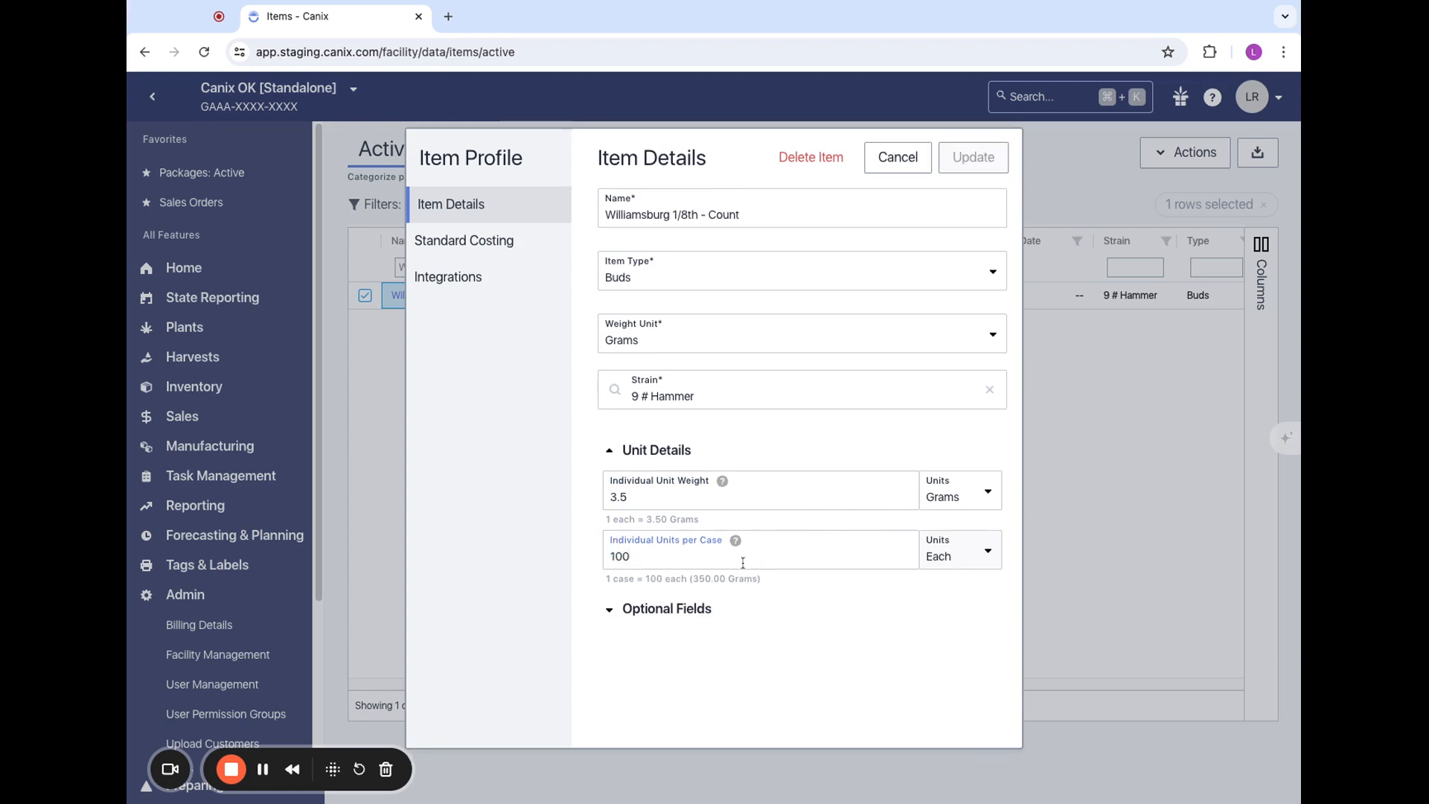
# Review the item's available weight units and the gram conversion for one case.
pyautogui.moveTo(724, 579); pyautogui.dragTo(719, 584)
pyautogui.click(716, 584)
pyautogui.click(608, 346)
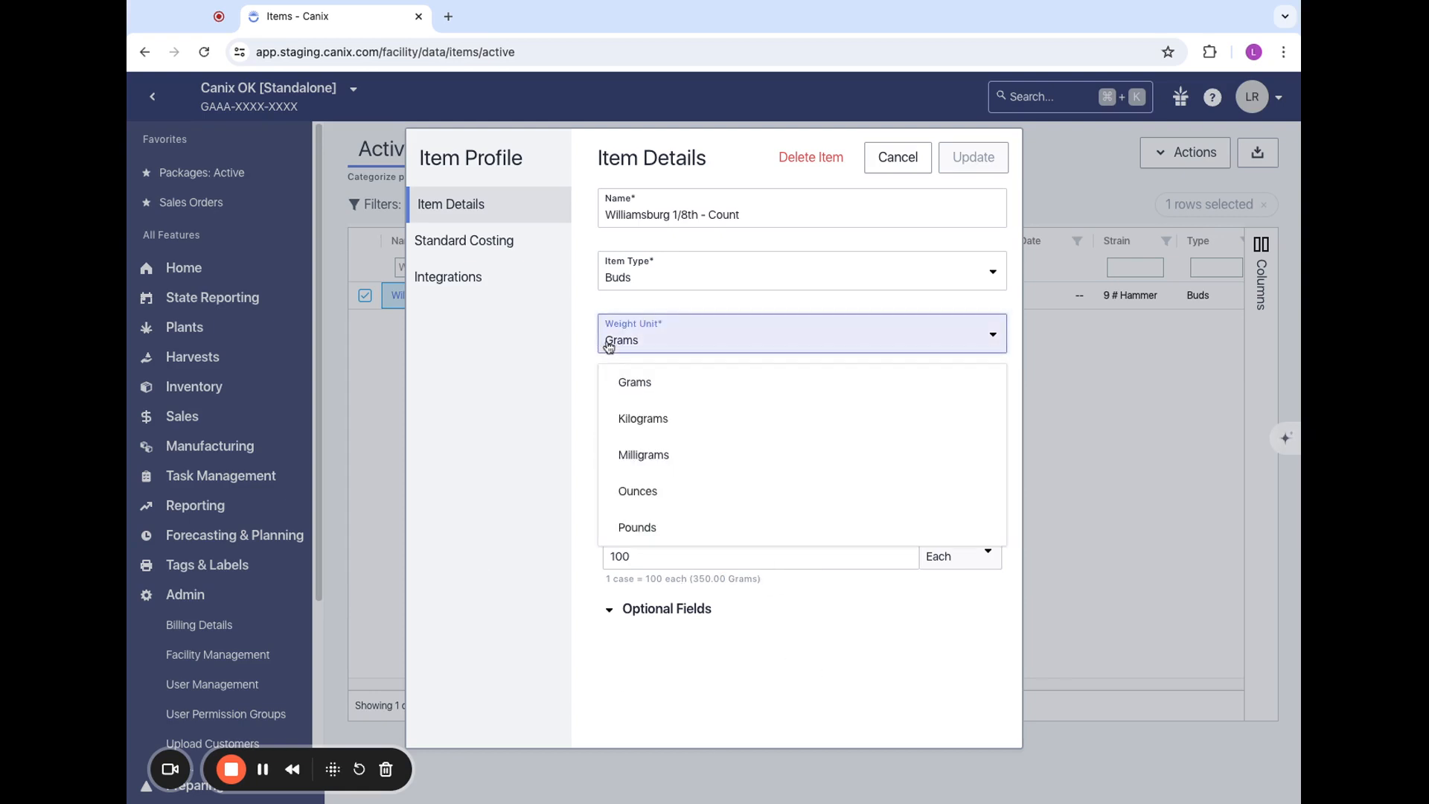
pyautogui.click(683, 307)
pyautogui.click(591, 328)
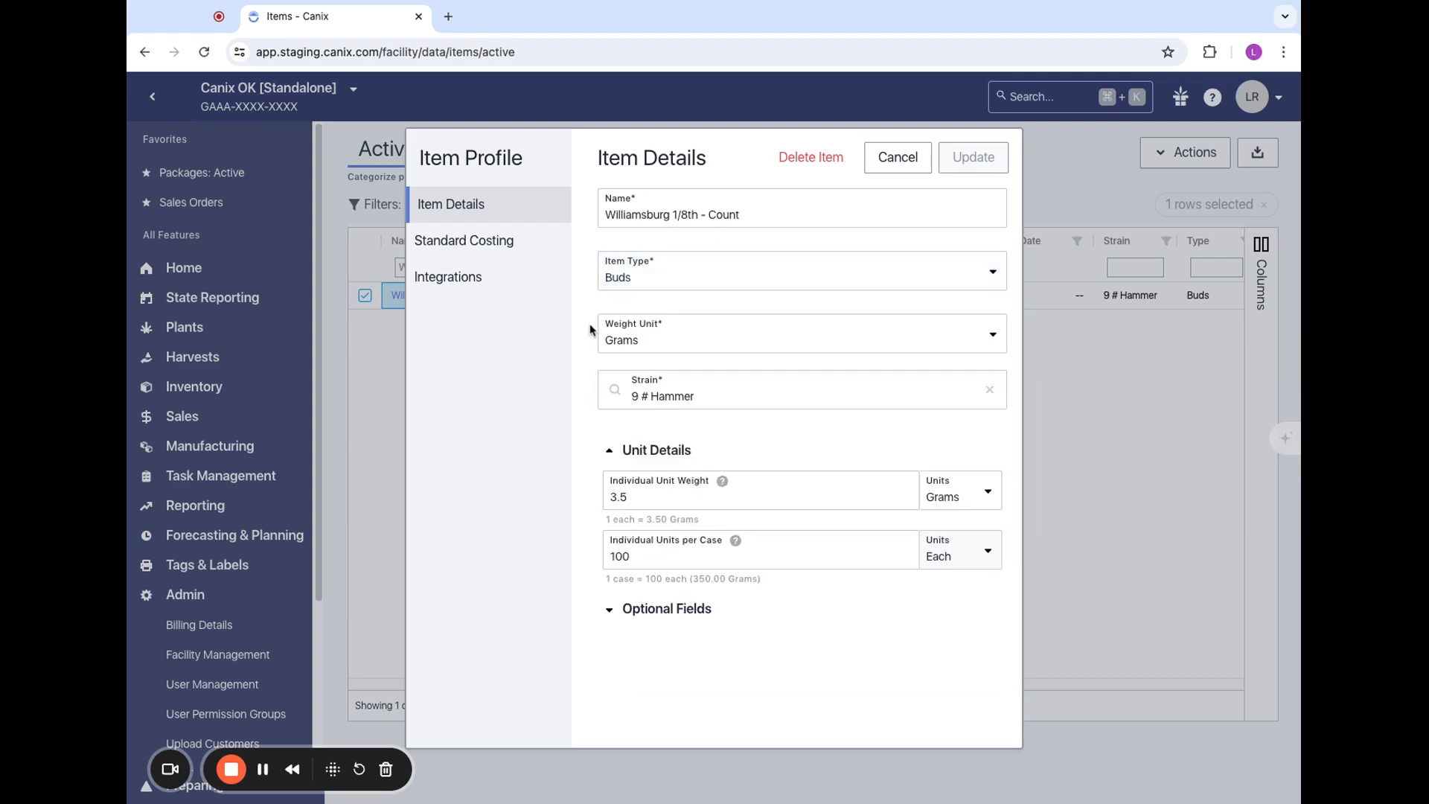
pyautogui.moveTo(772, 590); pyautogui.dragTo(596, 582)
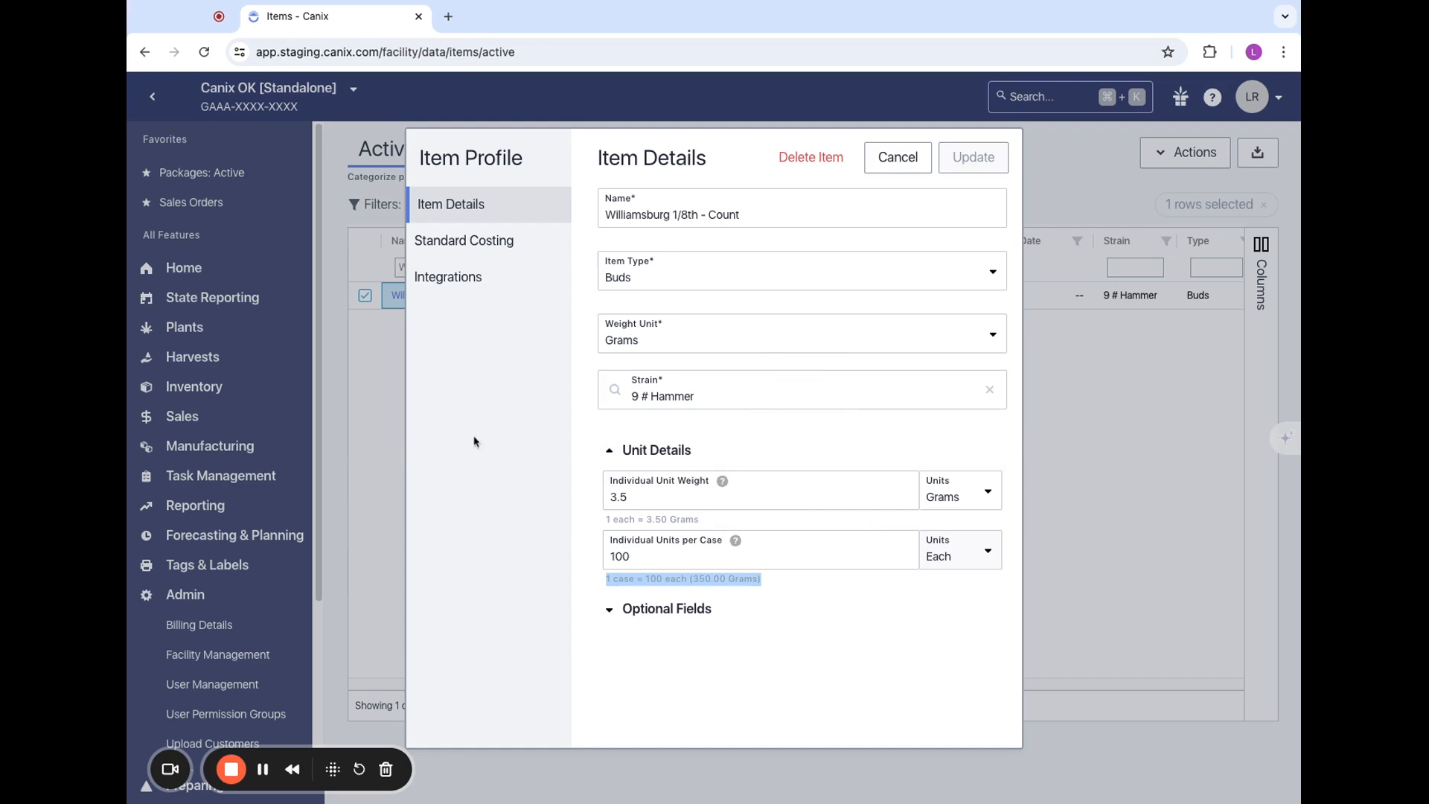
pyautogui.click(585, 543)
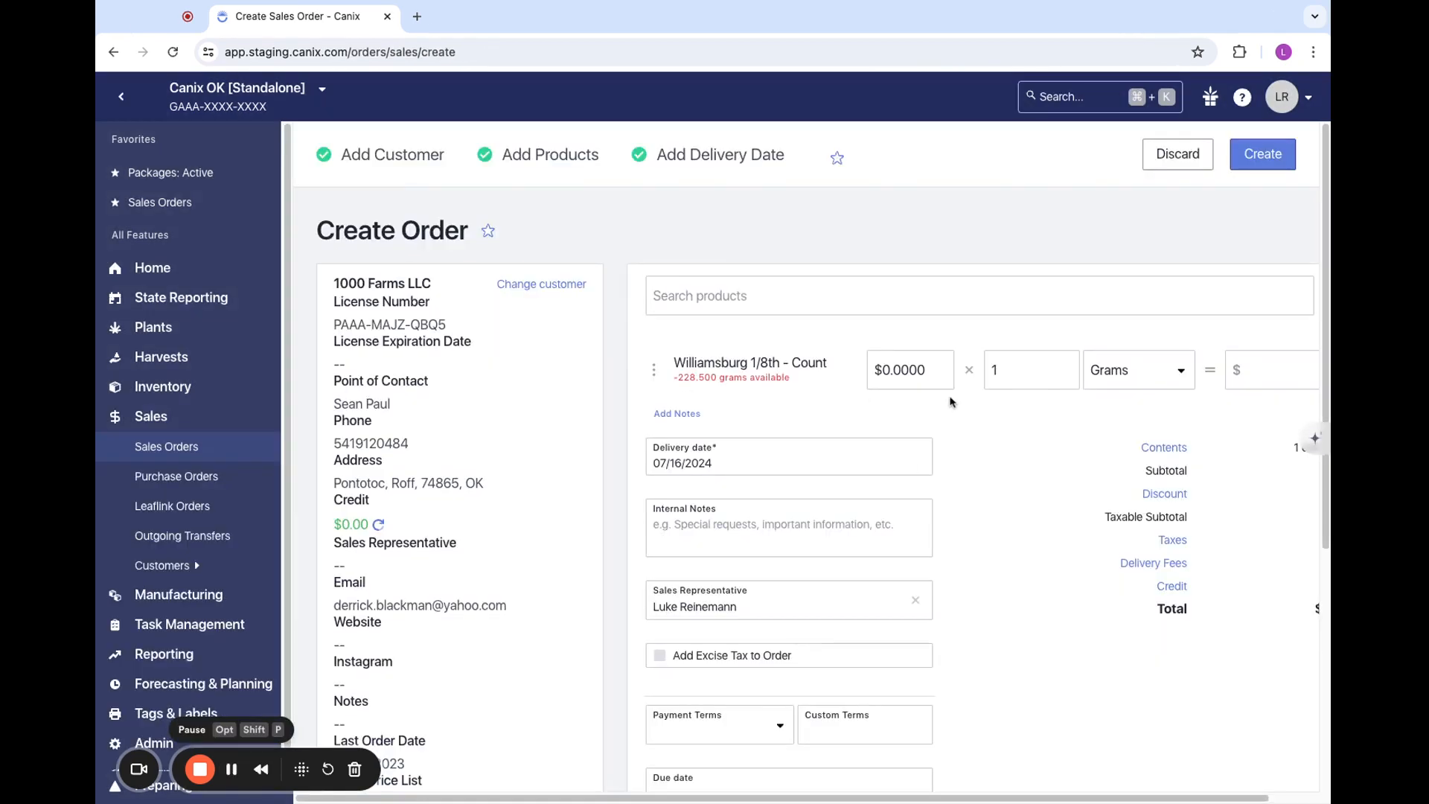
# On the new sales order, price Williamsburg 1/8th - Count at $10 and choose Each as its unit after checking the Each and Case conversions.
pyautogui.click(939, 381)
pyautogui.write('10')
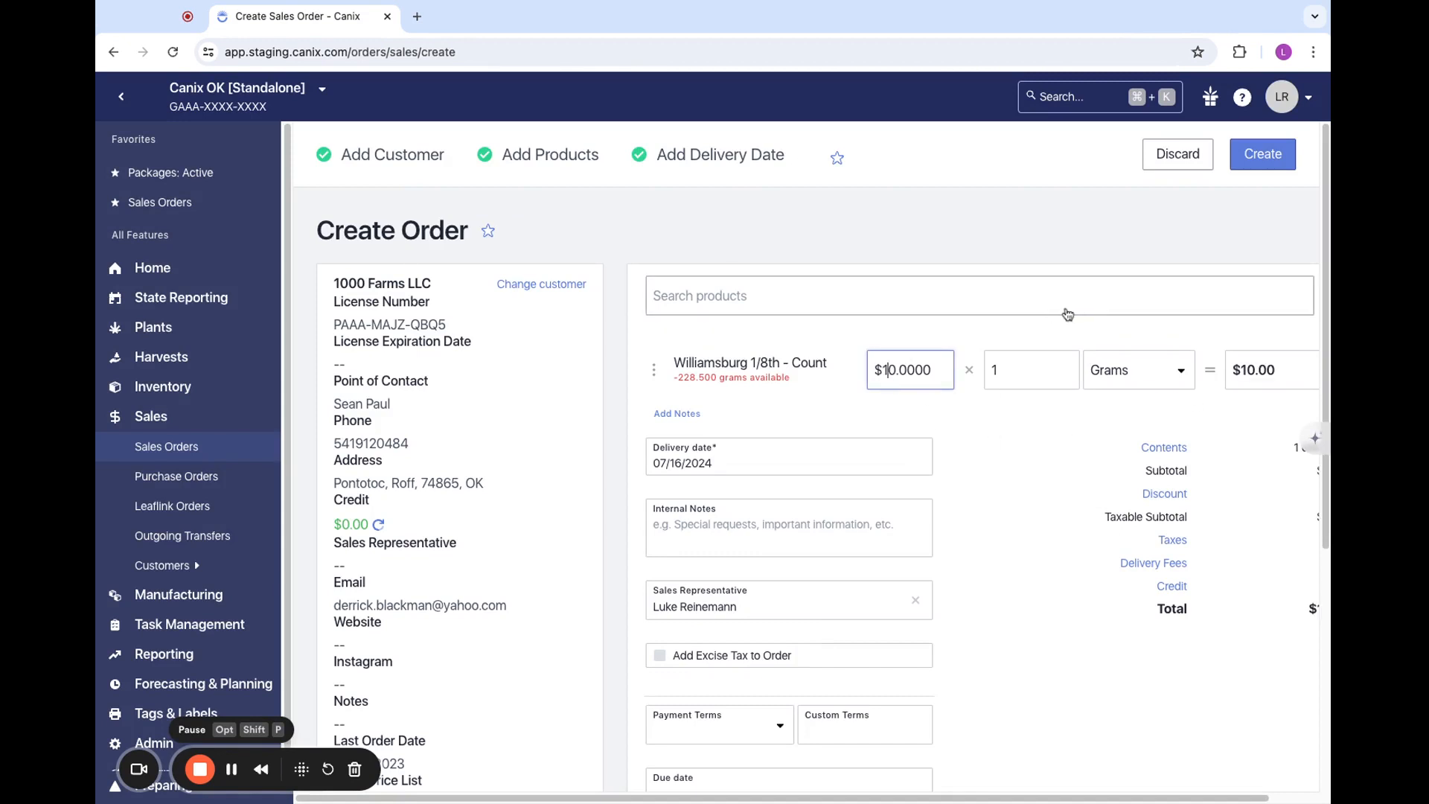
pyautogui.click(1157, 372)
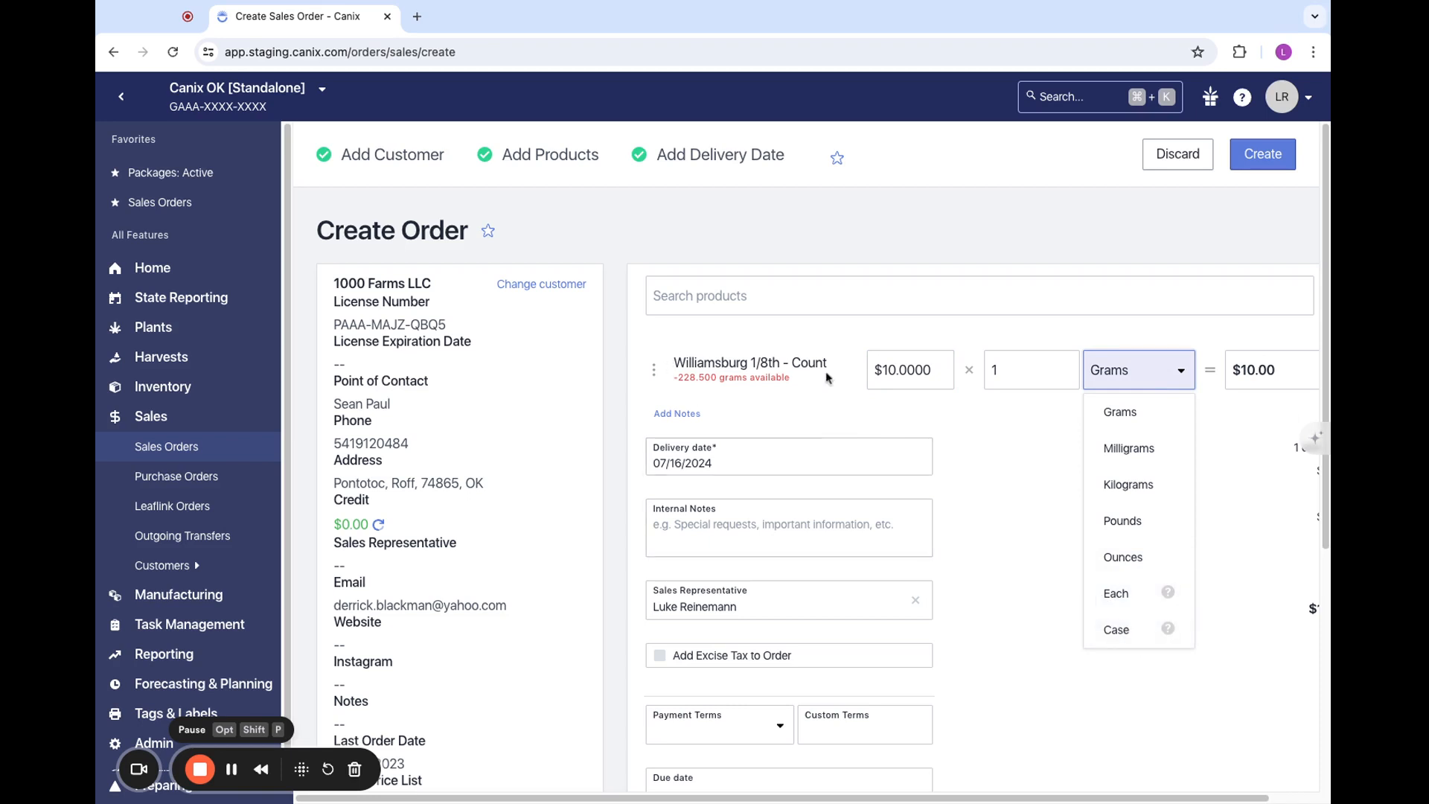
pyautogui.moveTo(1171, 595)
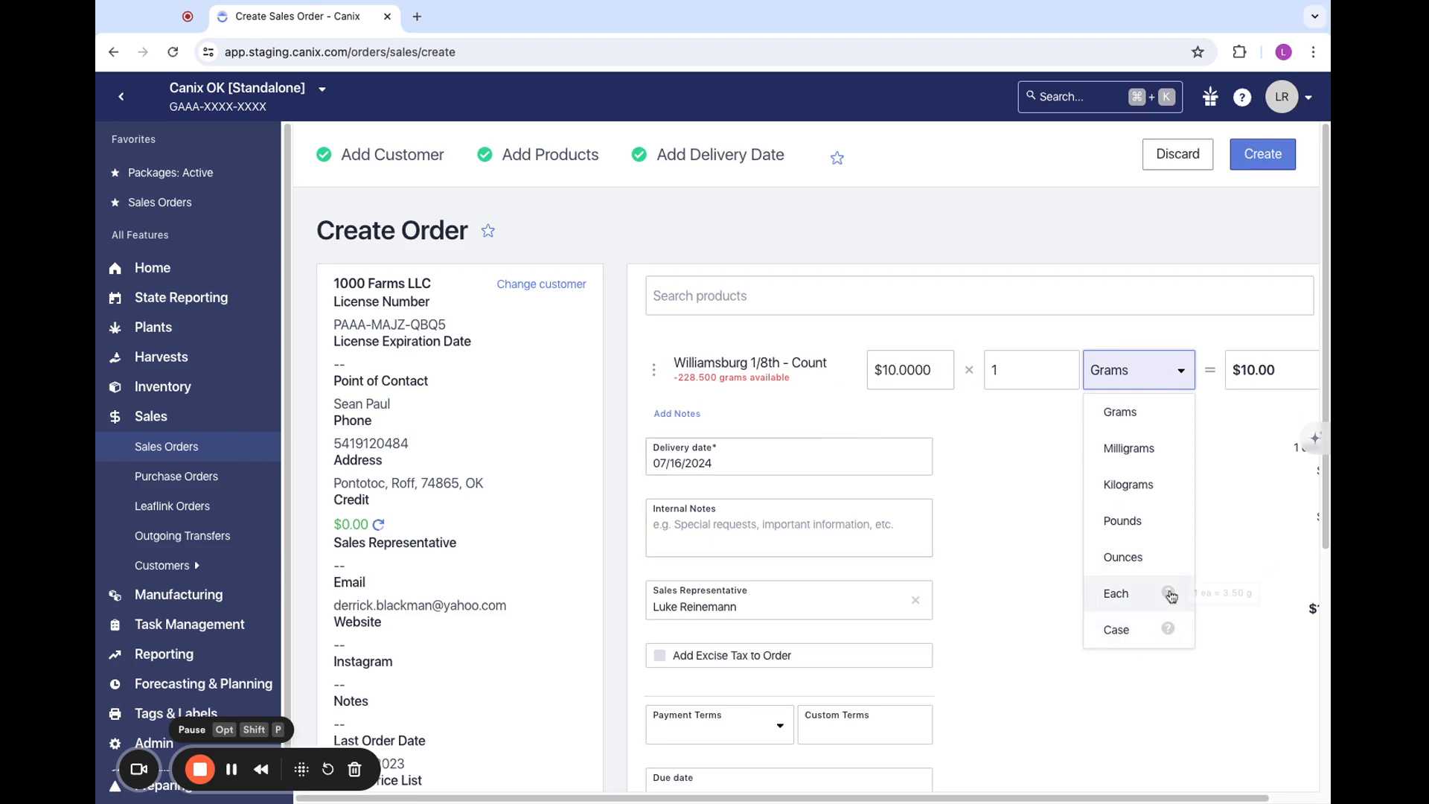
pyautogui.moveTo(1169, 631)
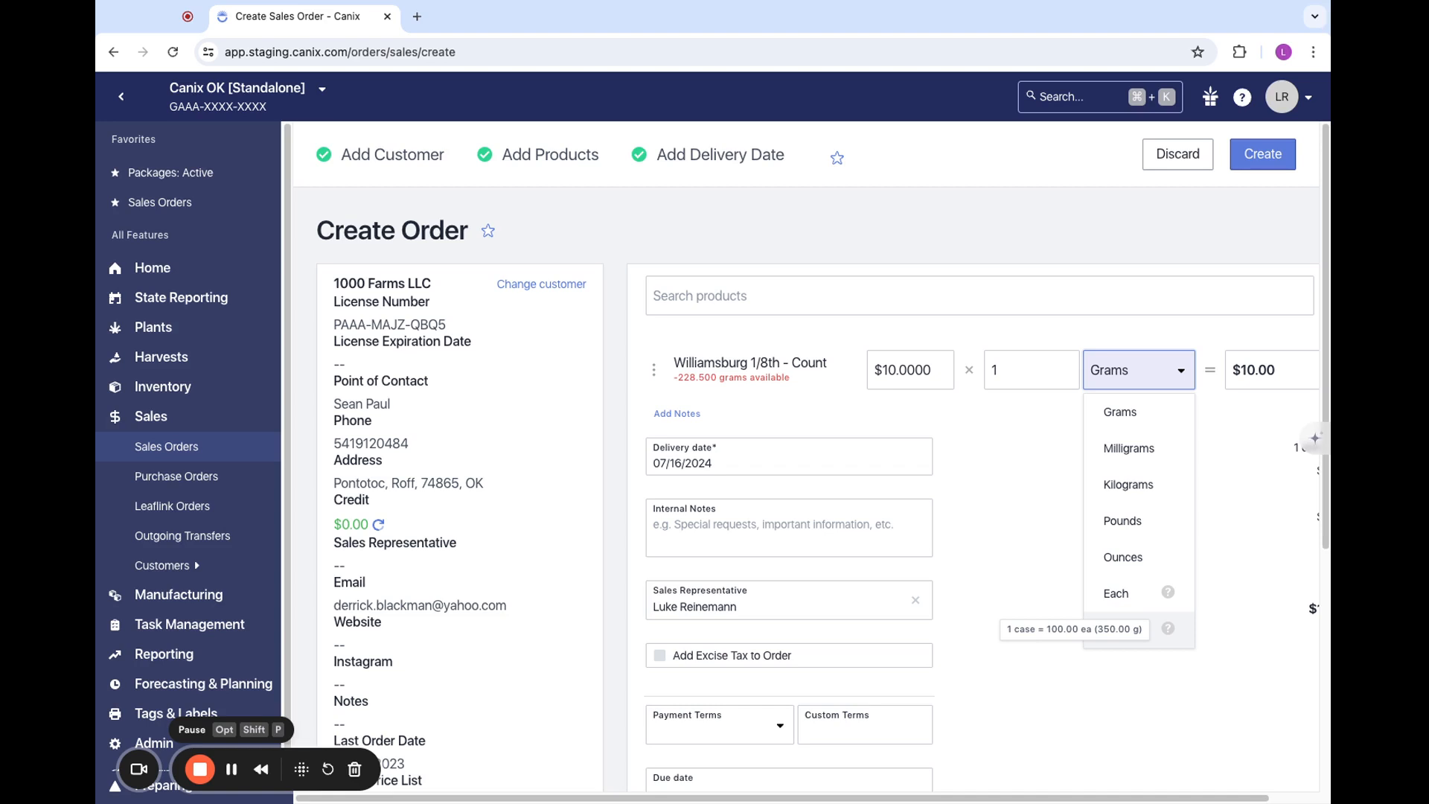
pyautogui.click(1116, 595)
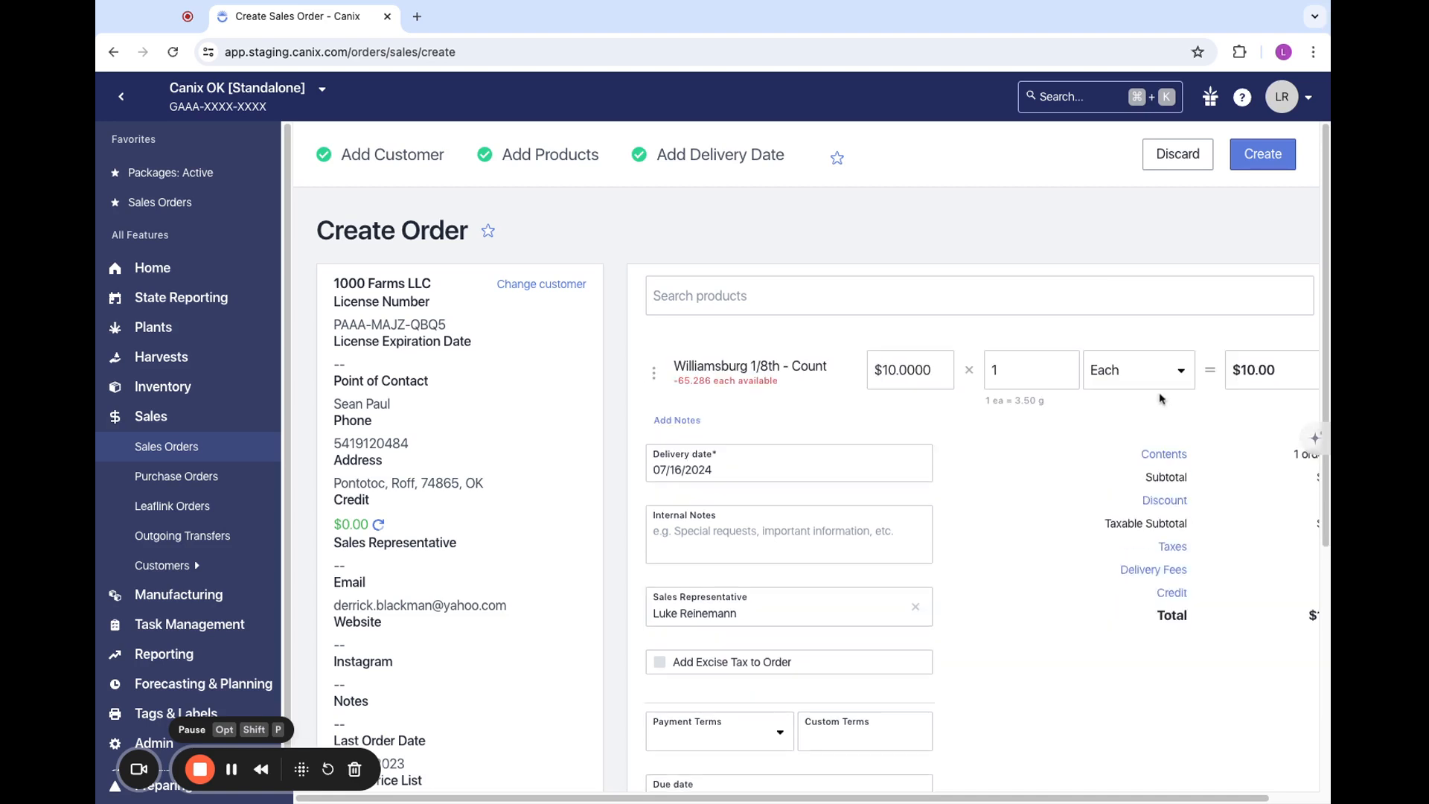
# Set the Williamsburg 1/8th - Count order line to a unit price of $5 and a quantity of 30.
pyautogui.click(1040, 367)
pyautogui.click(896, 372)
pyautogui.press('BackSpace')
pyautogui.write('5')
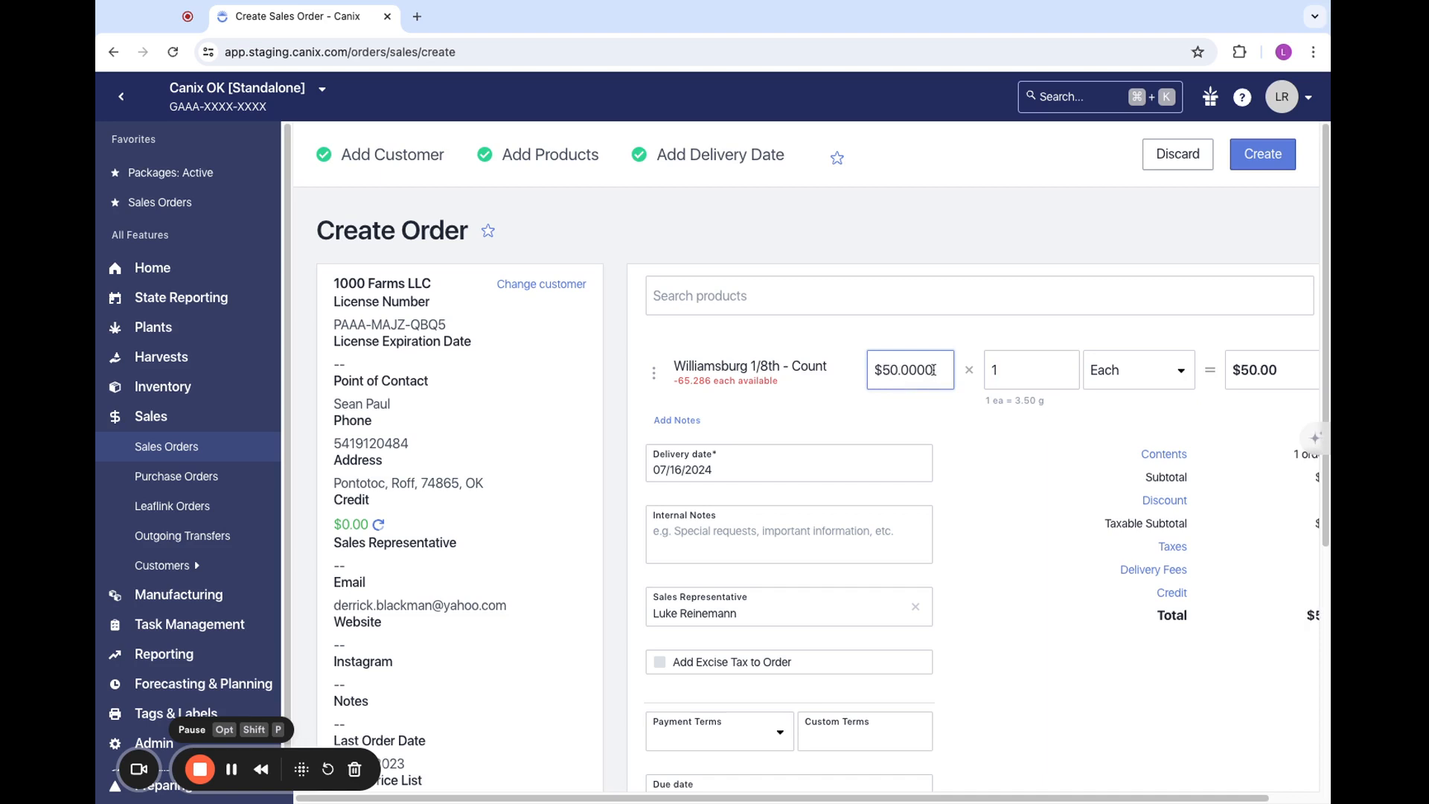
pyautogui.press('BackSpace')
pyautogui.click(1055, 368)
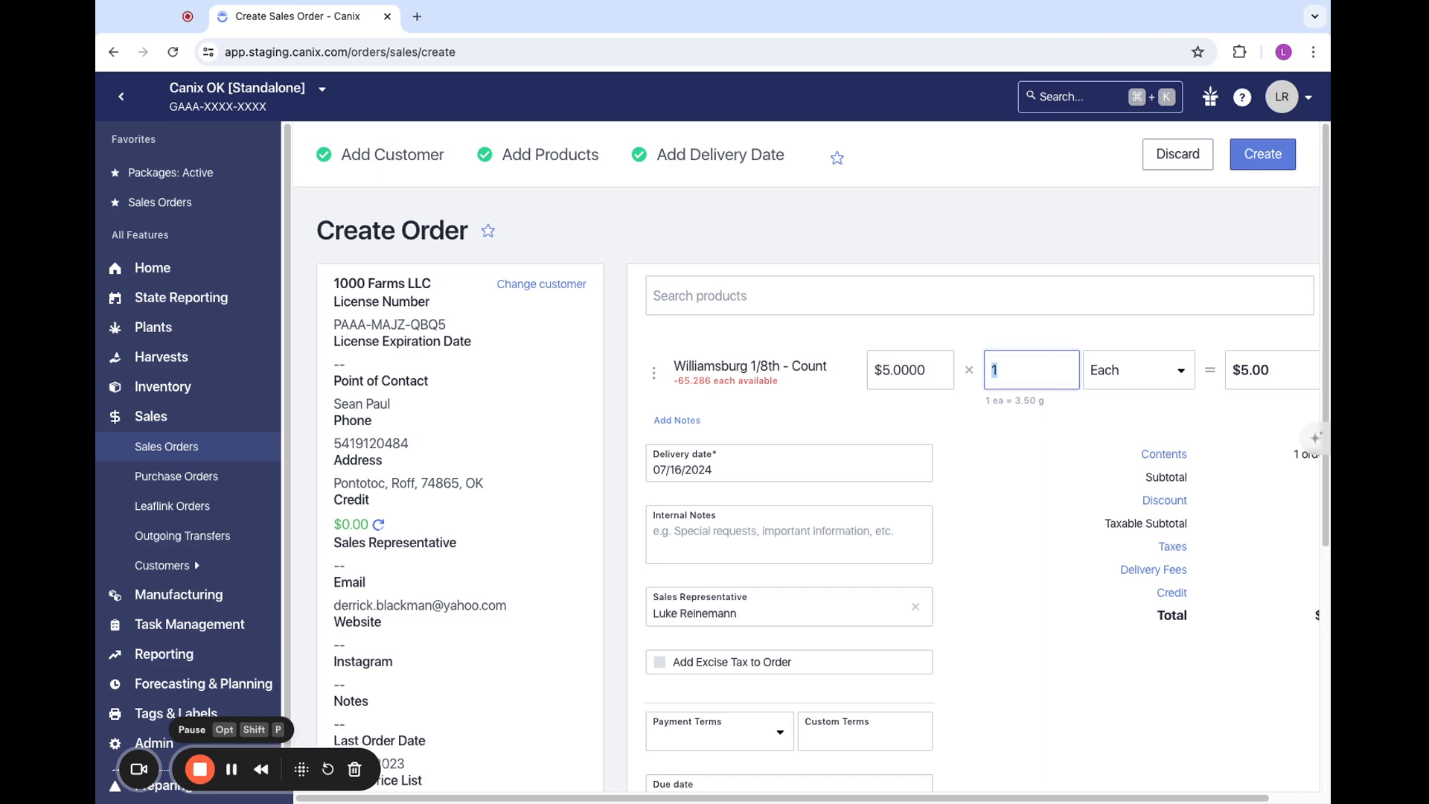
pyautogui.write('30')
pyautogui.click(1067, 265)
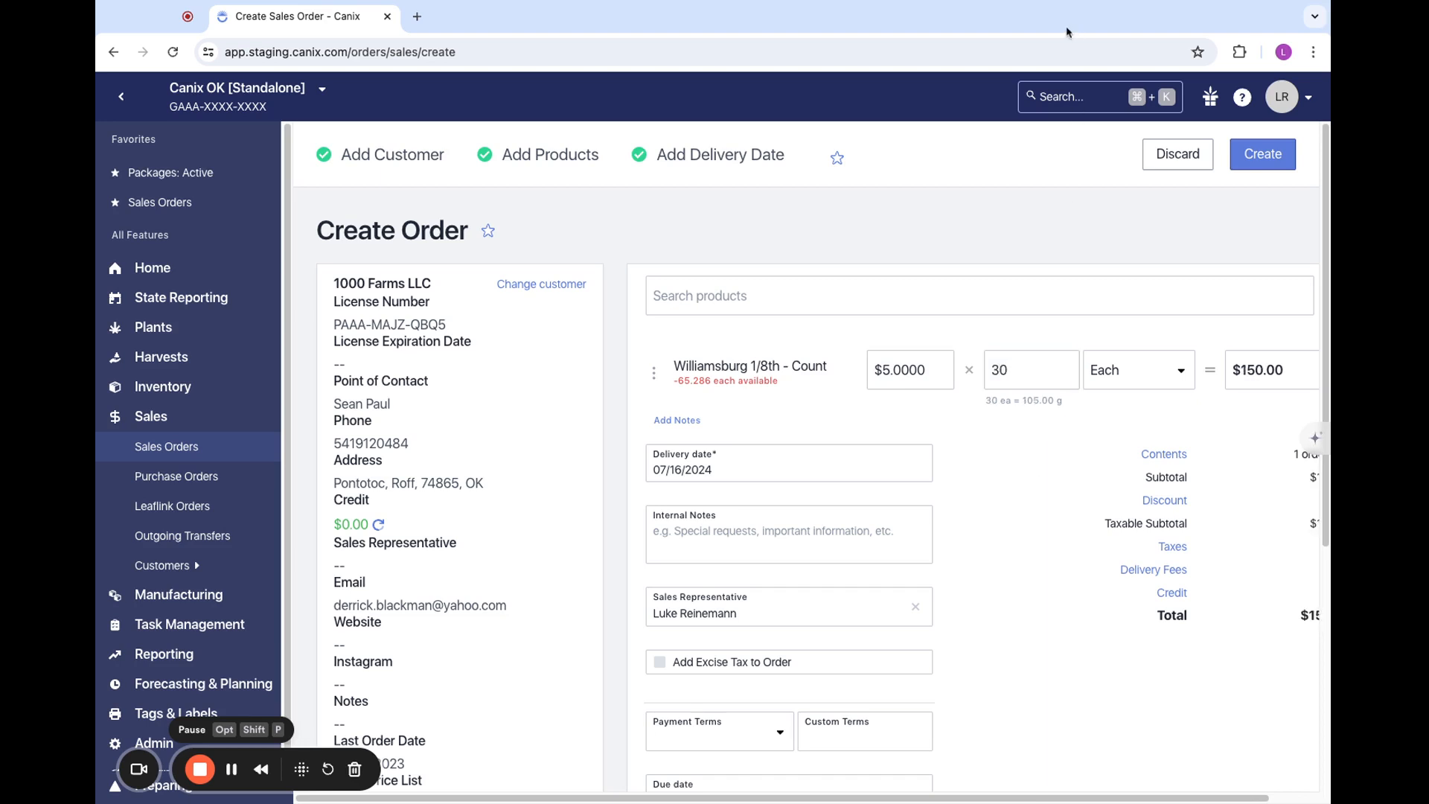
# Examine how the quantity of the Williamsburg 1/8th - Count line converts from each to grams.
pyautogui.moveTo(1330, 325); pyautogui.dragTo(1385, 325)
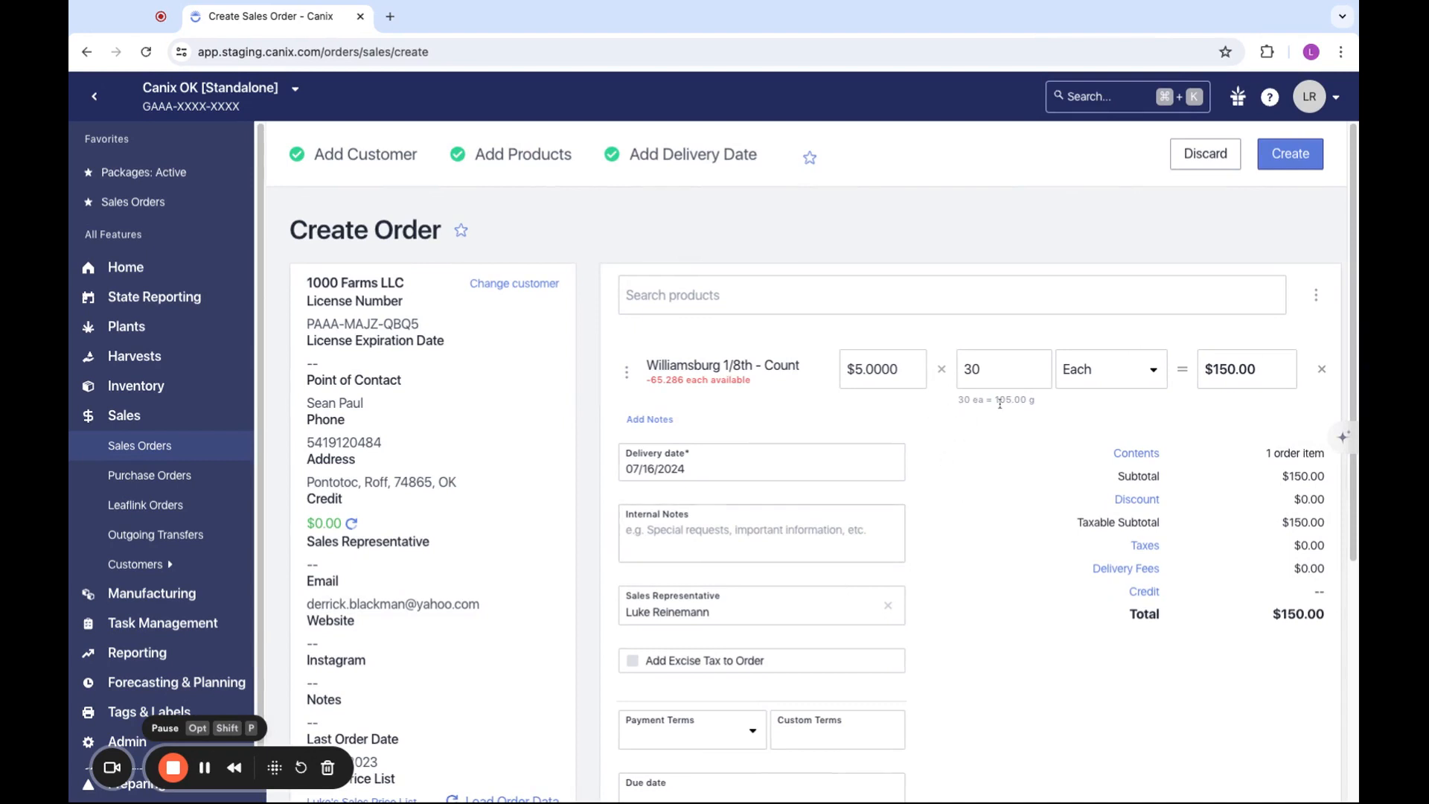
pyautogui.moveTo(1073, 410); pyautogui.dragTo(932, 410)
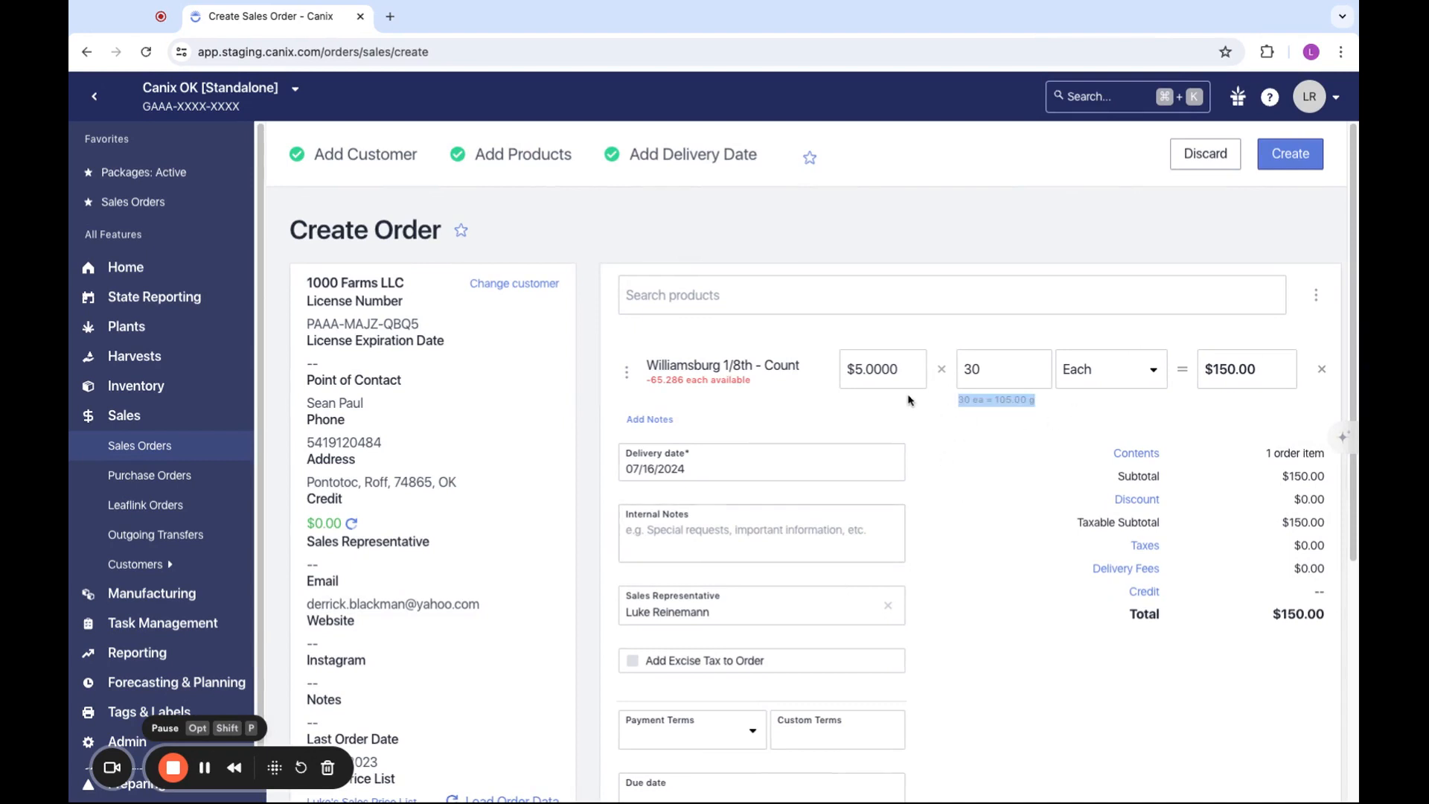
pyautogui.click(1070, 410)
pyautogui.click(994, 370)
pyautogui.click(1048, 408)
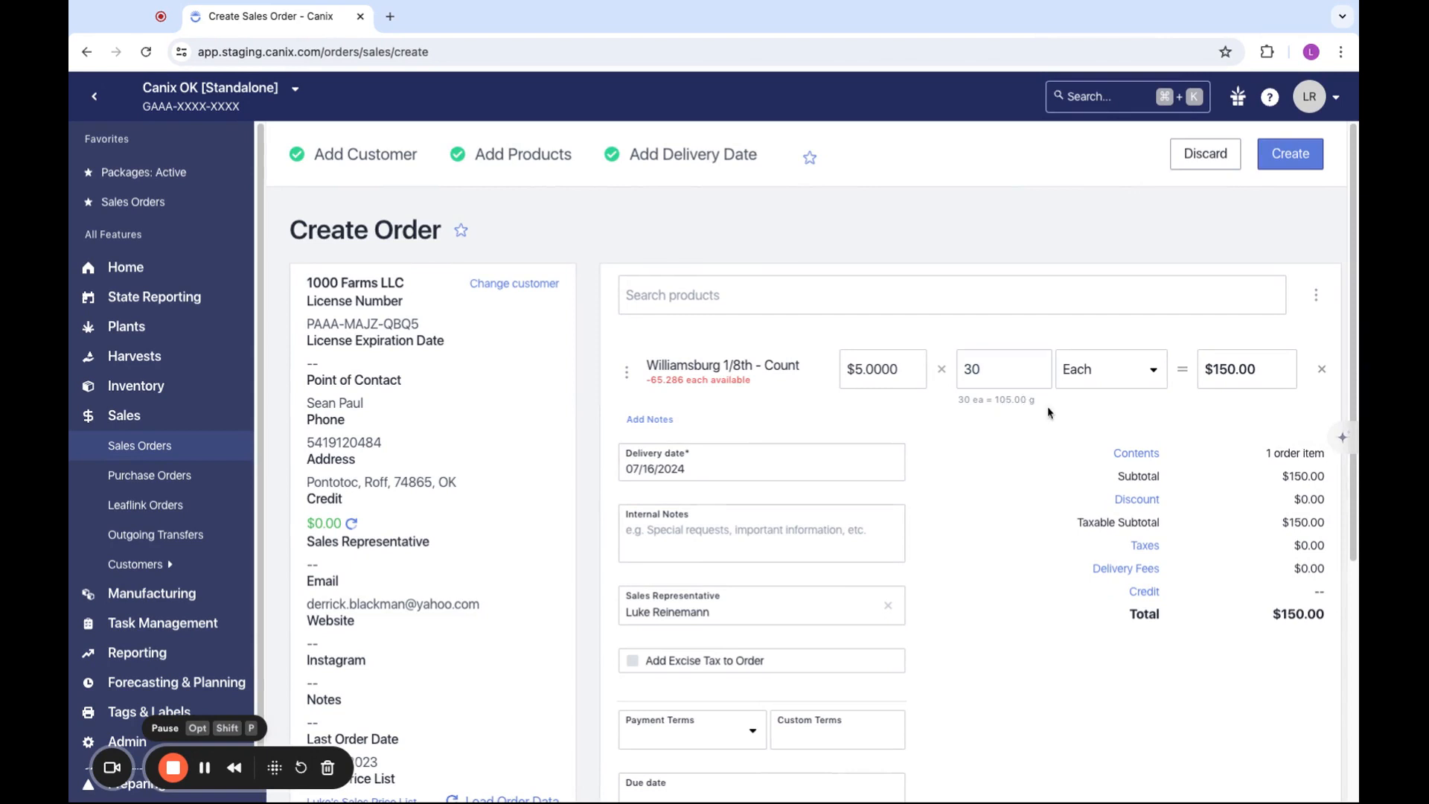
pyautogui.moveTo(1047, 407); pyautogui.dragTo(1056, 405)
pyautogui.click(1012, 412)
pyautogui.doubleClick(993, 401)
pyautogui.moveTo(652, 366); pyautogui.dragTo(788, 366)
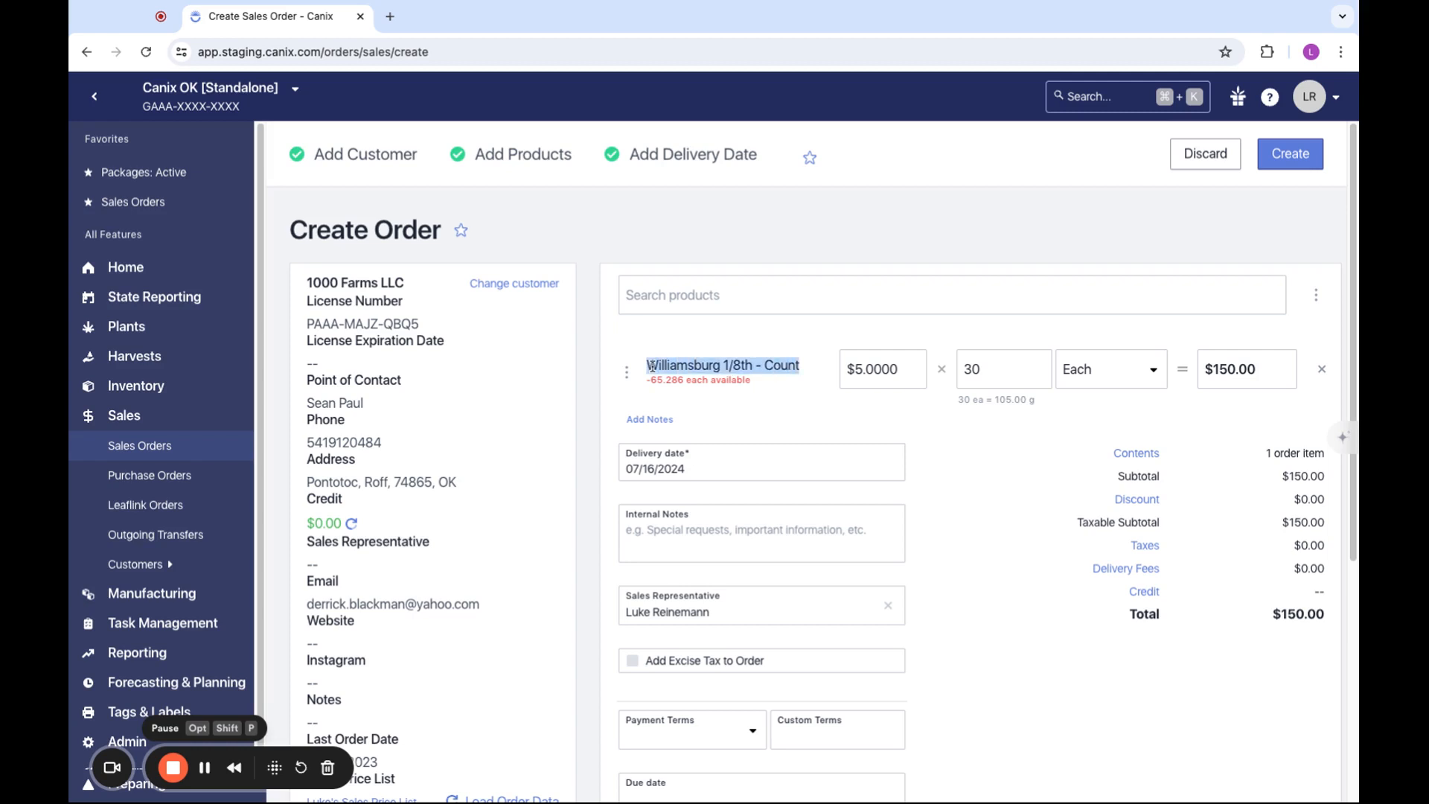
pyautogui.click(800, 369)
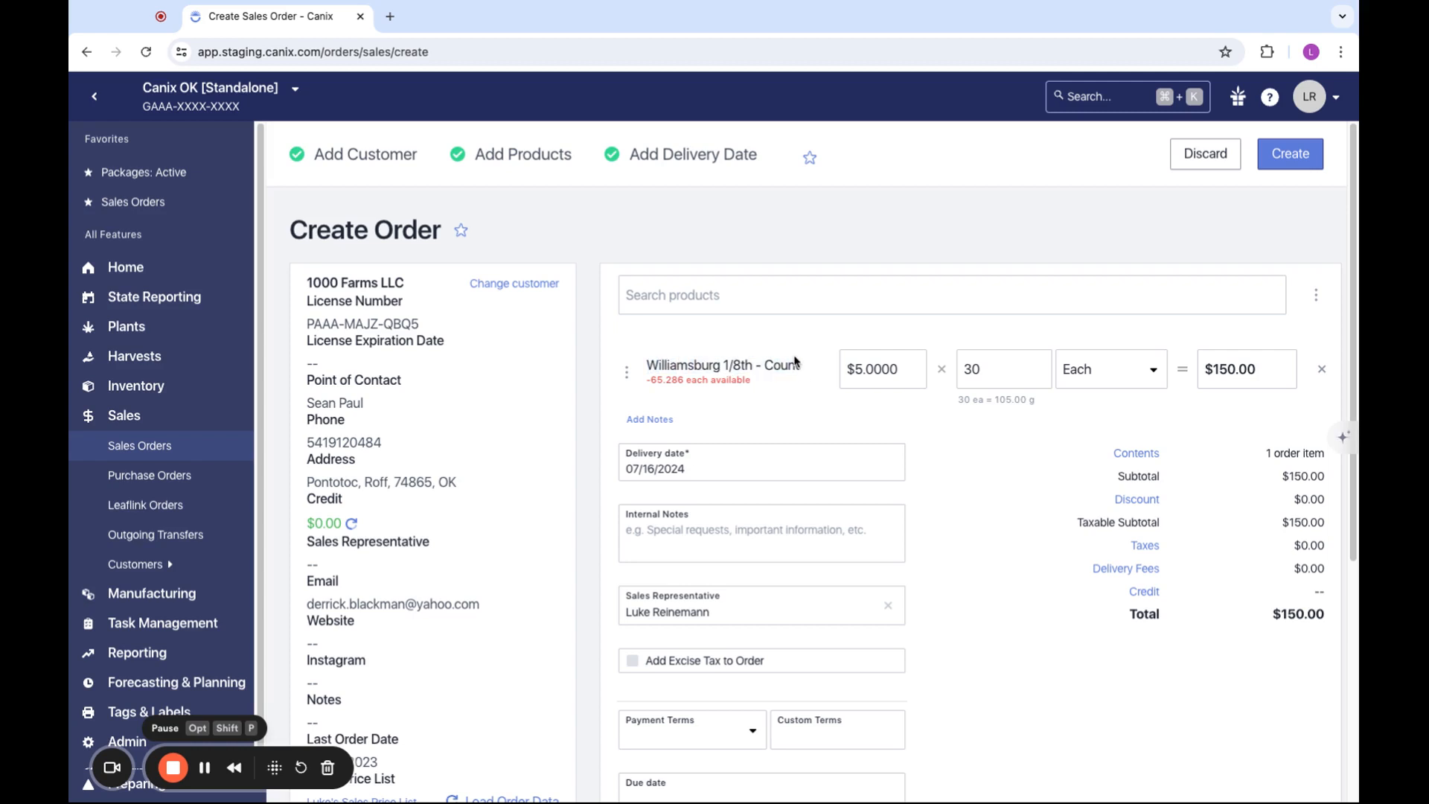
# Review the order line's unit price, quantity and line total.
pyautogui.tripleClick(1047, 397)
pyautogui.click(1047, 398)
pyautogui.click(861, 368)
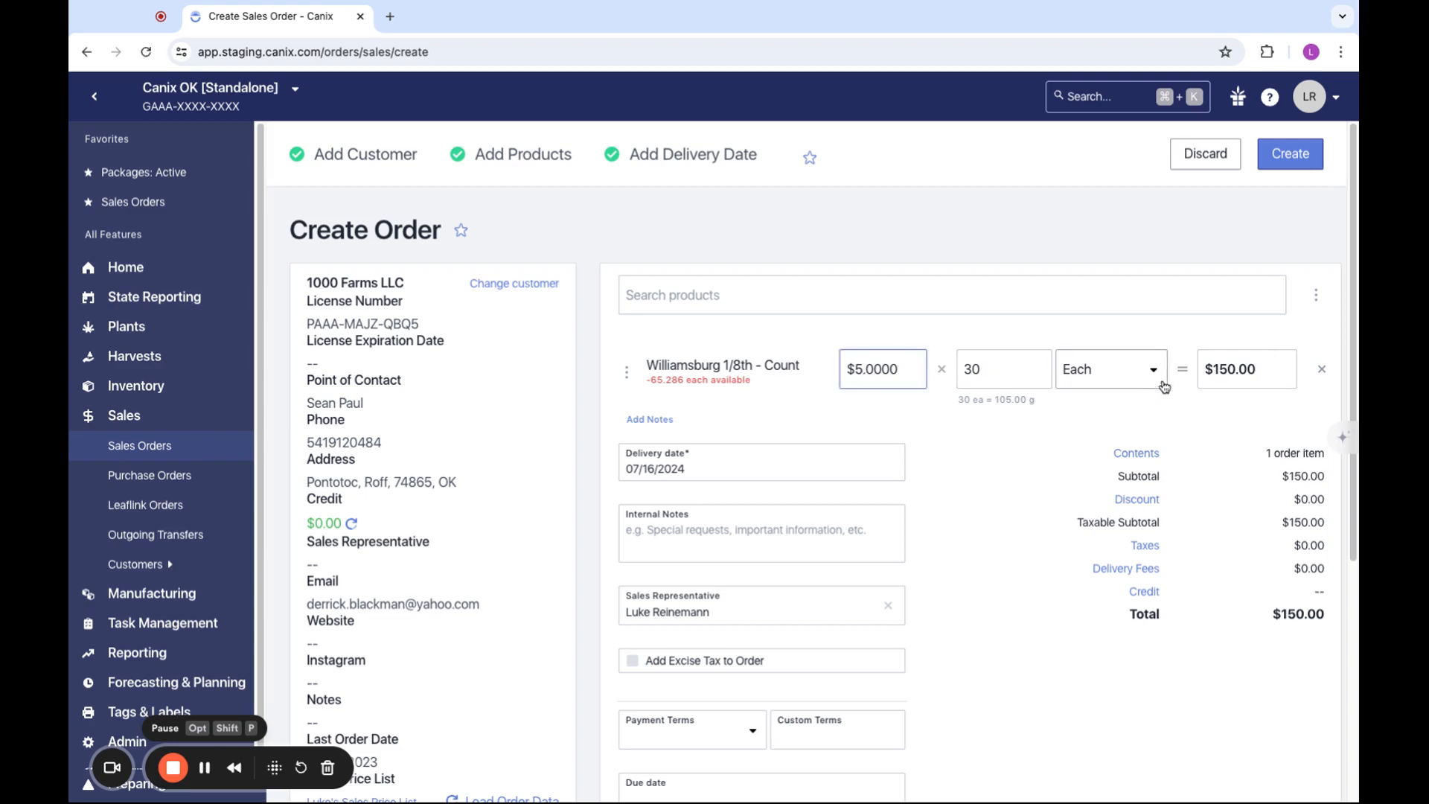
pyautogui.click(1041, 359)
pyautogui.click(1247, 355)
pyautogui.doubleClick(1231, 369)
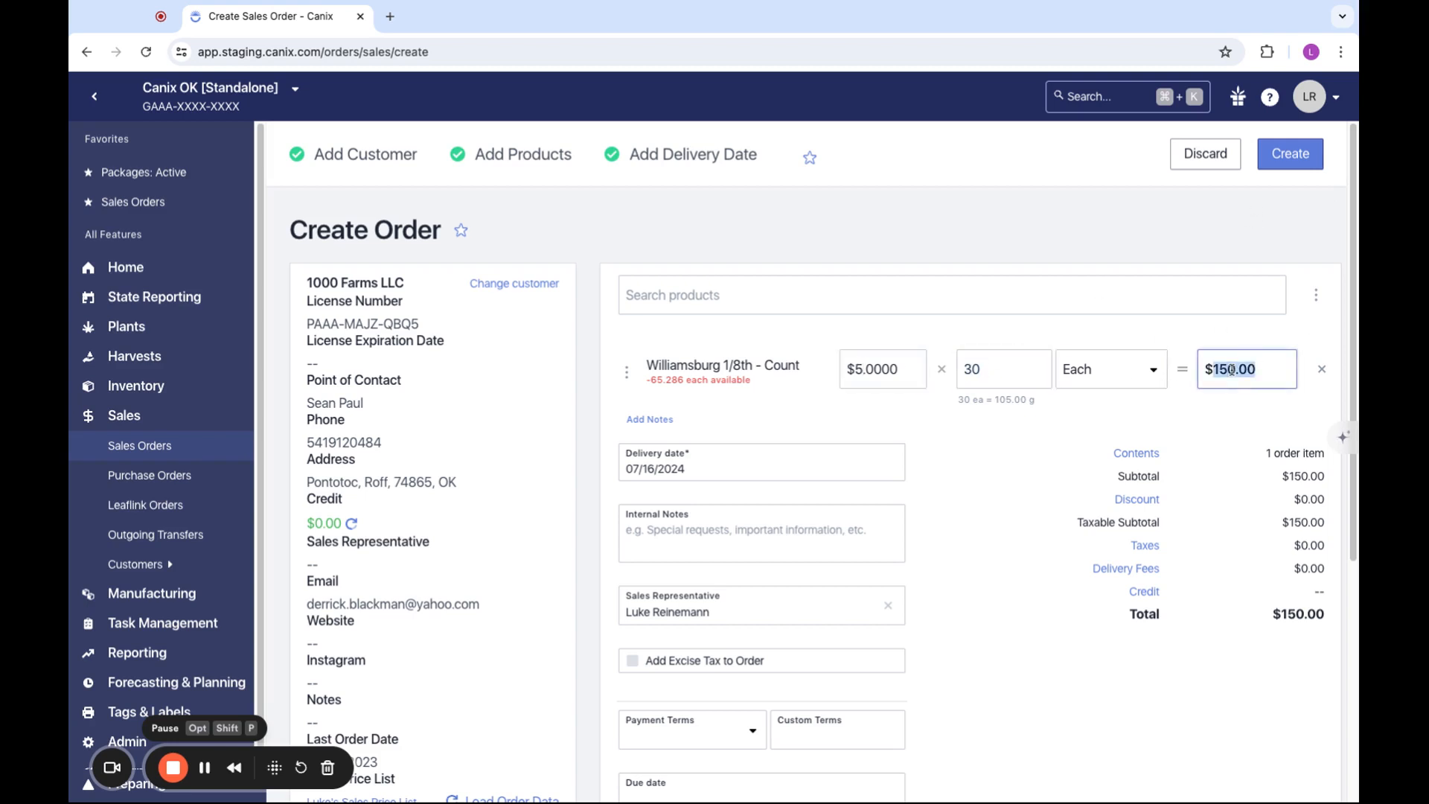
pyautogui.click(1235, 330)
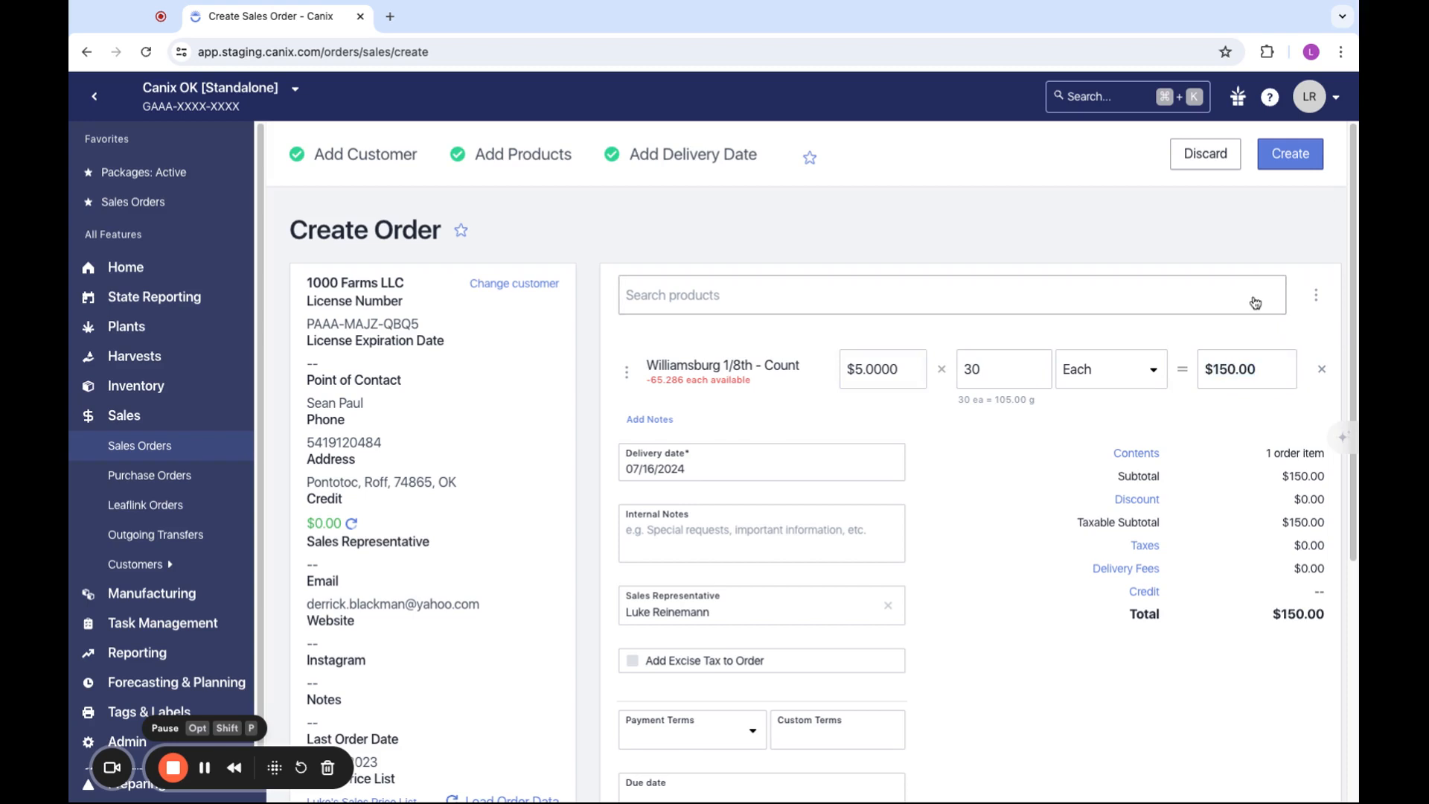
# Create the sales order for 1000 Farms LLC and dismiss the notification.
pyautogui.click(1296, 159)
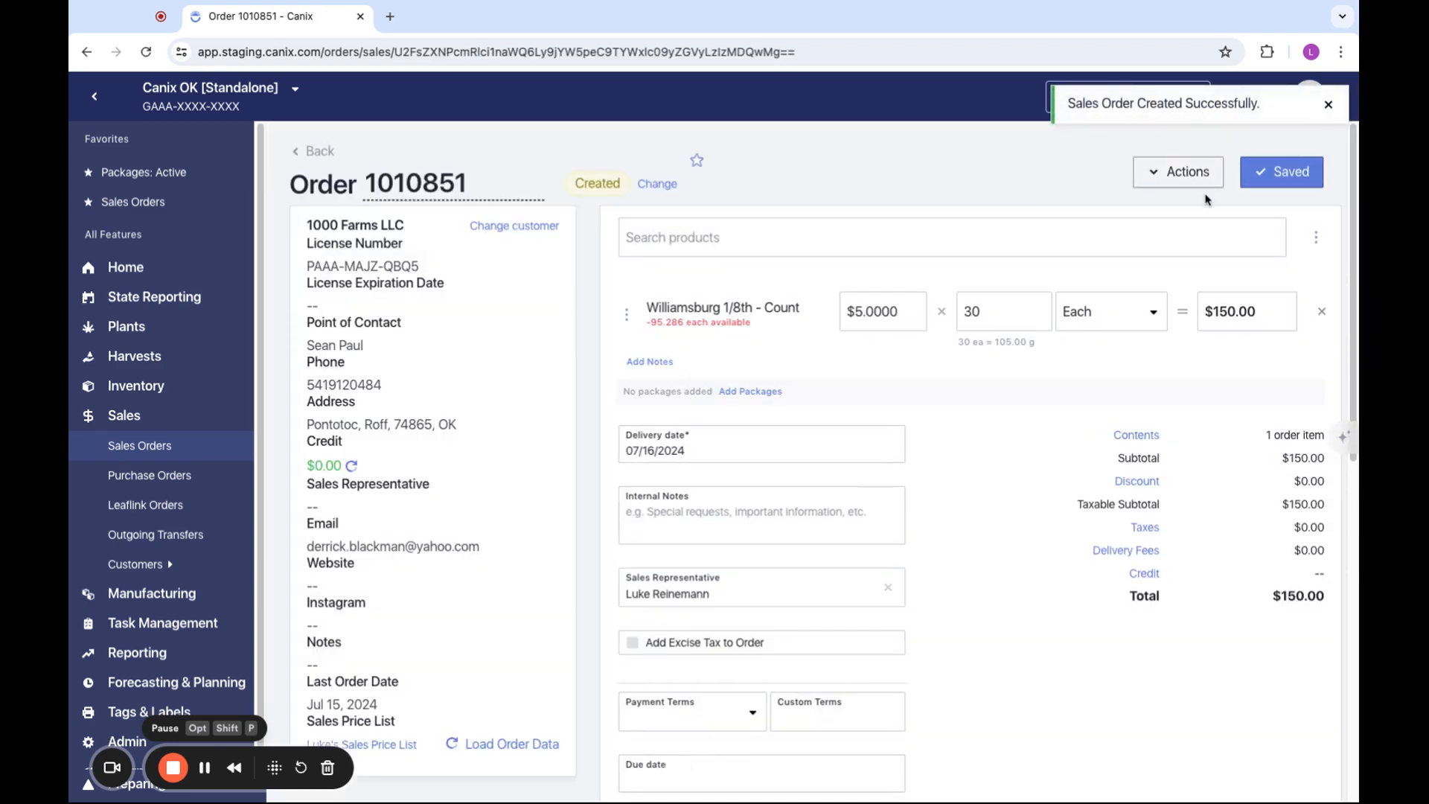
pyautogui.click(1327, 105)
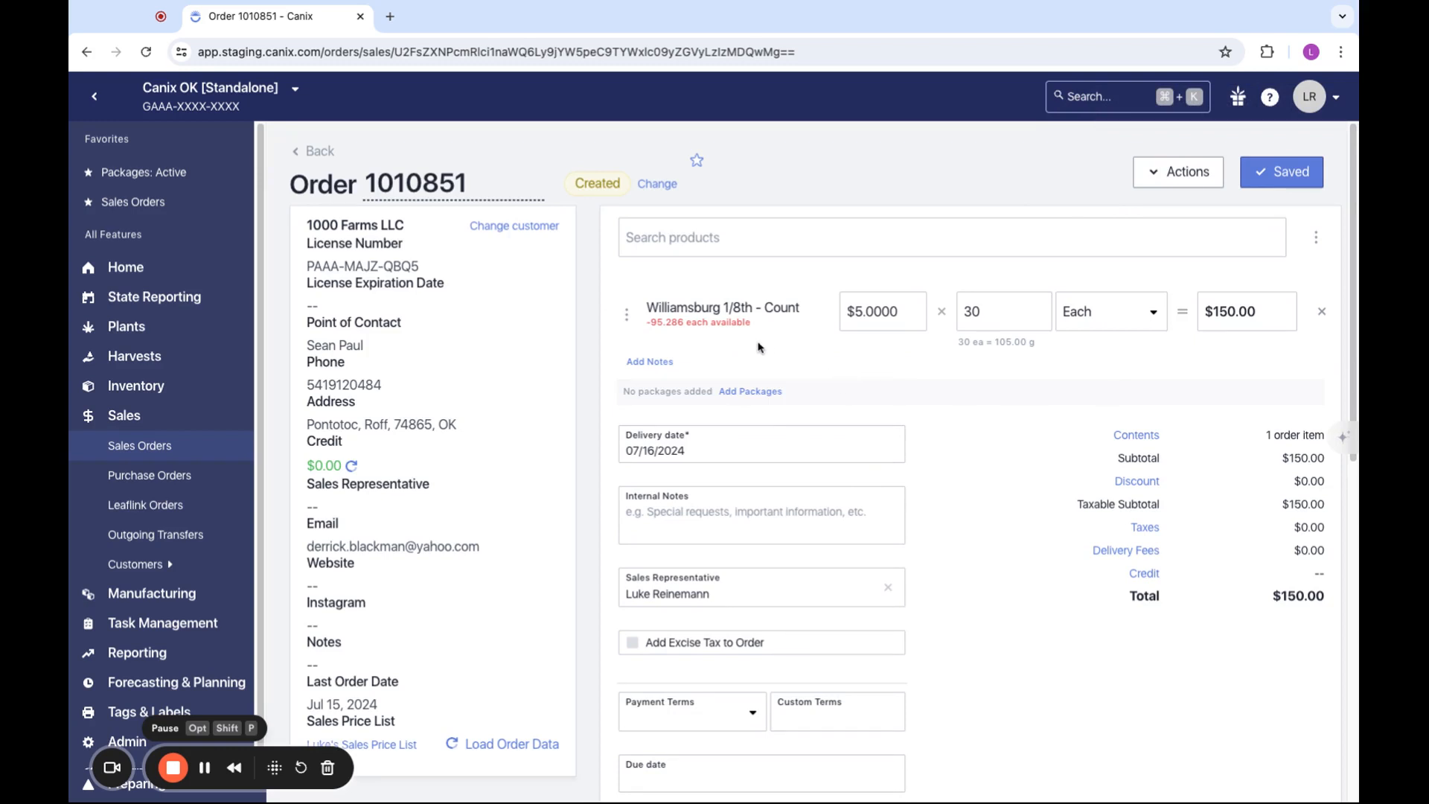
pyautogui.click(1317, 239)
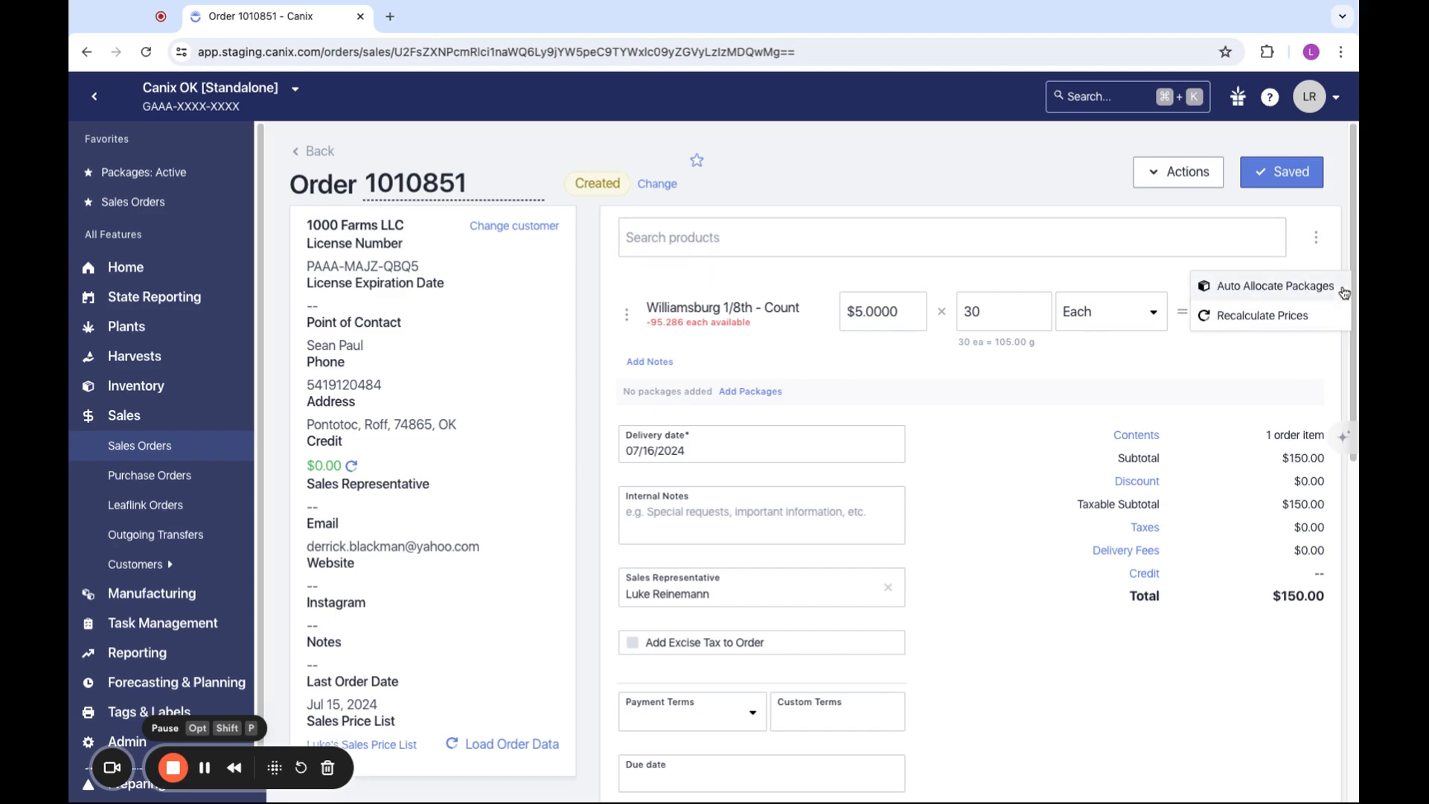
pyautogui.click(767, 392)
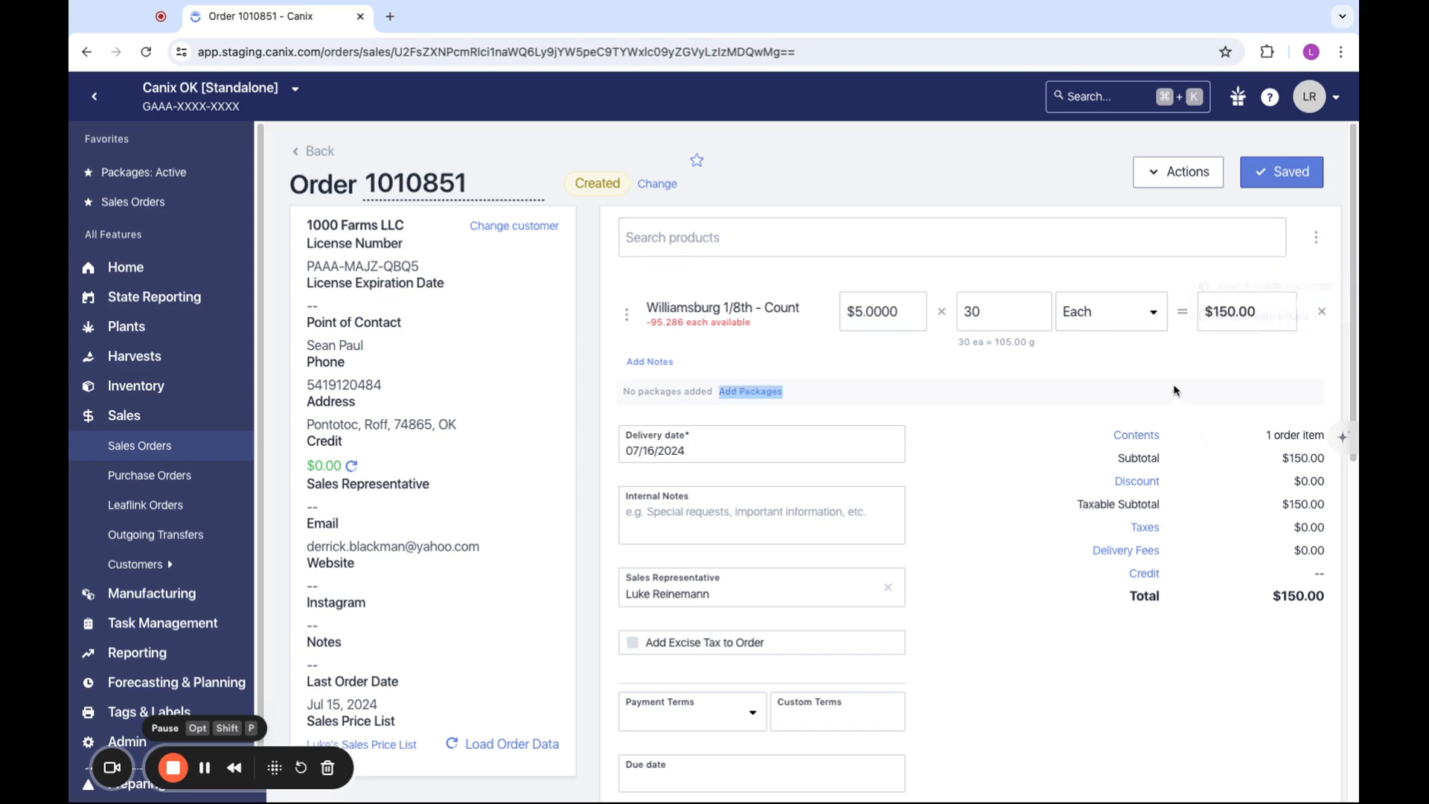
pyautogui.click(767, 392)
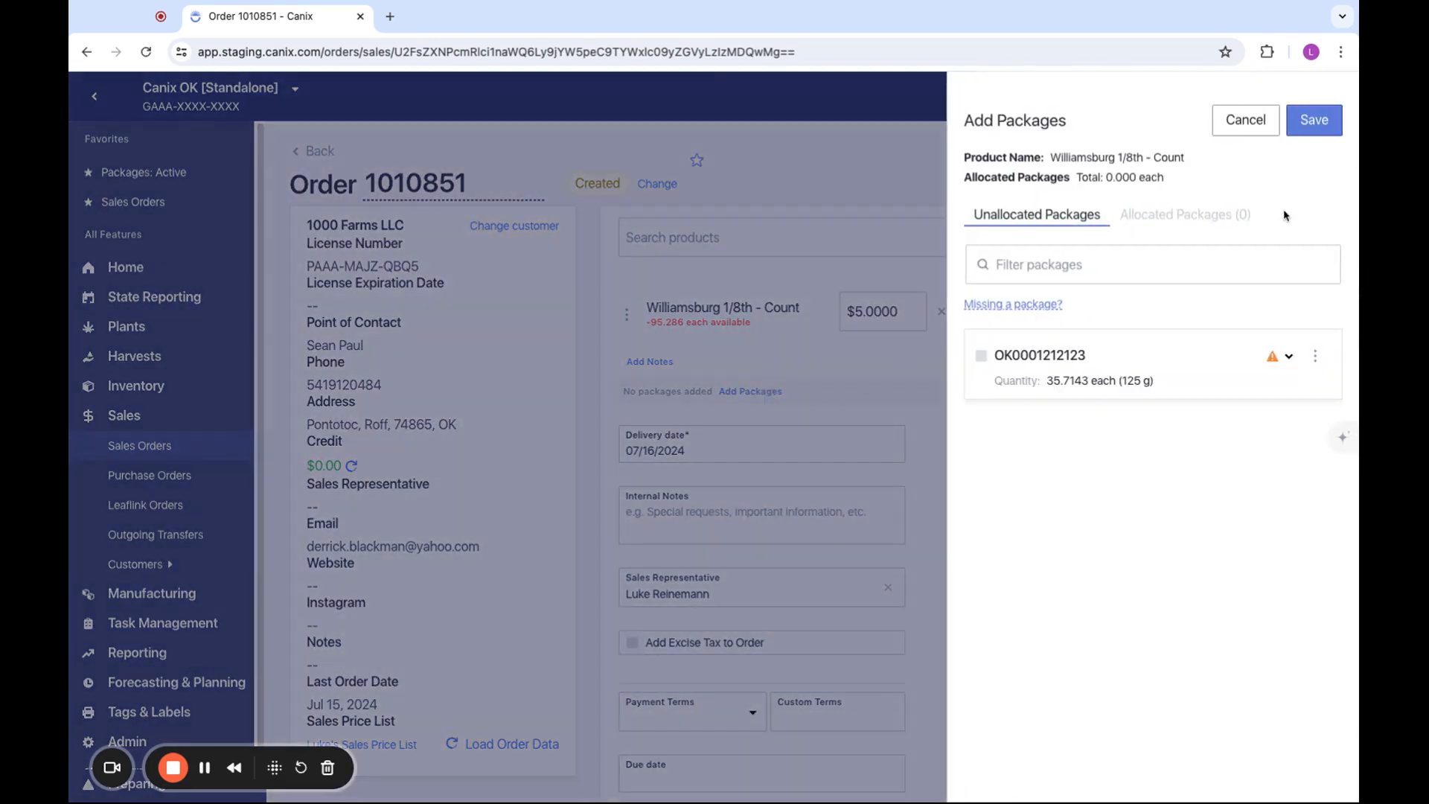
pyautogui.click(942, 393)
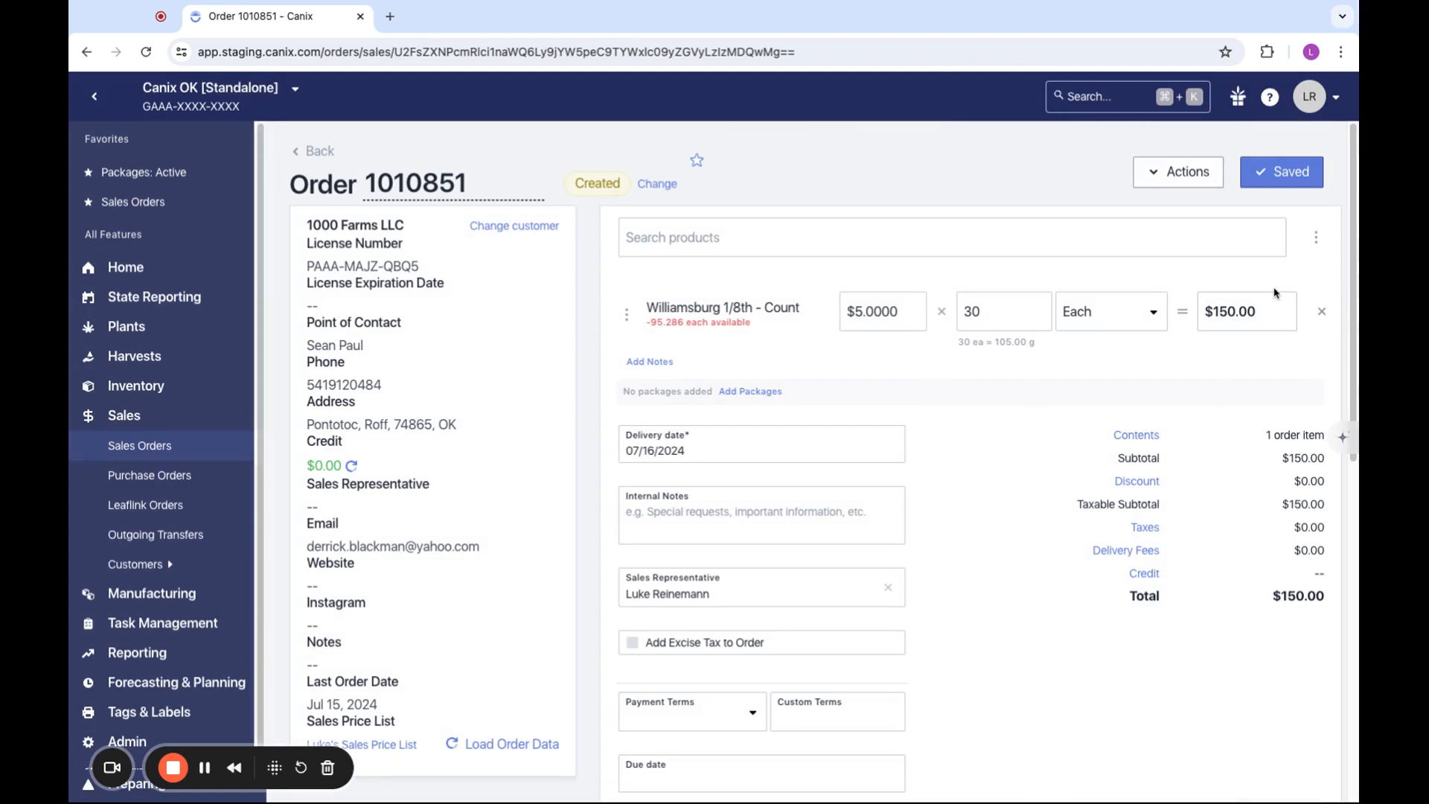
pyautogui.click(1316, 239)
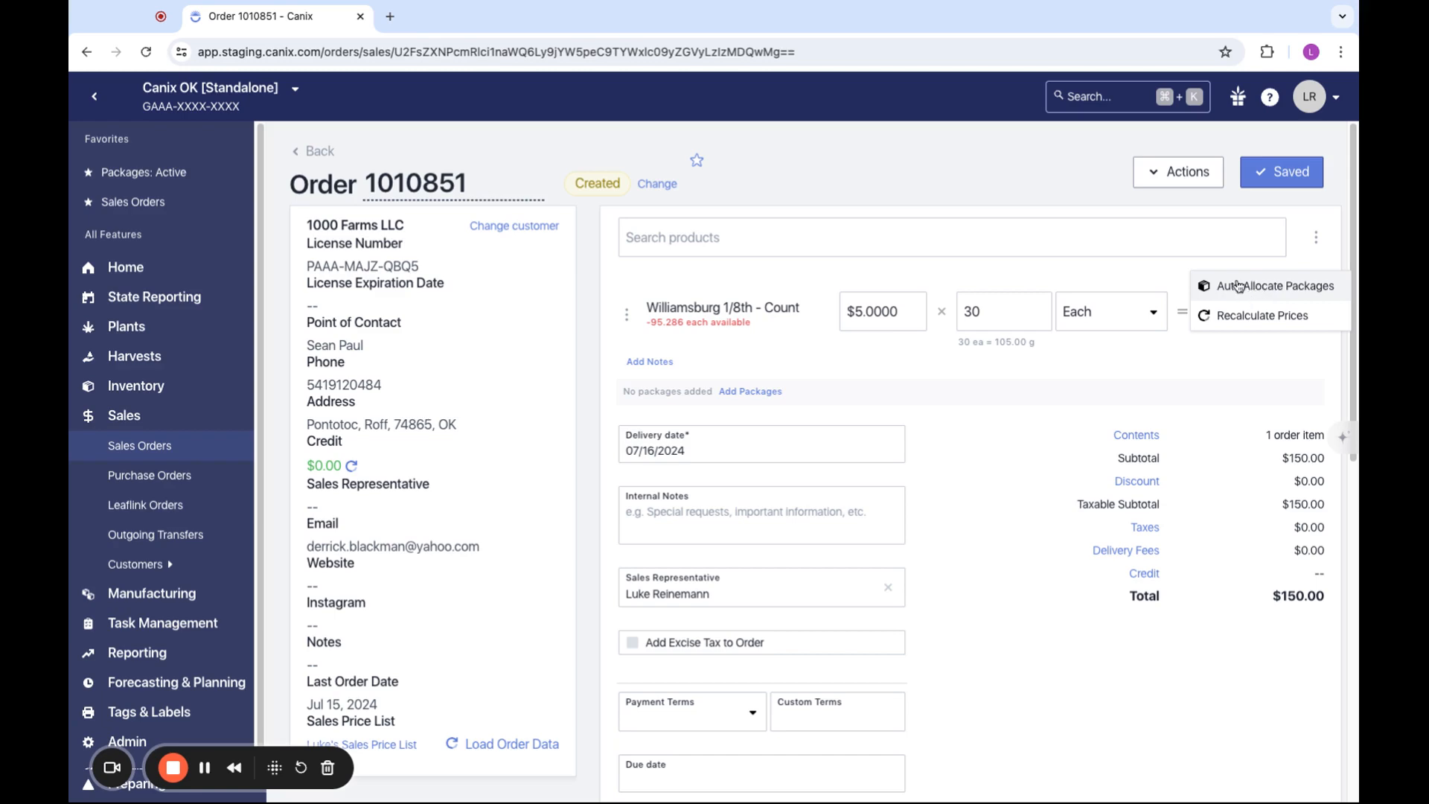
pyautogui.click(1237, 287)
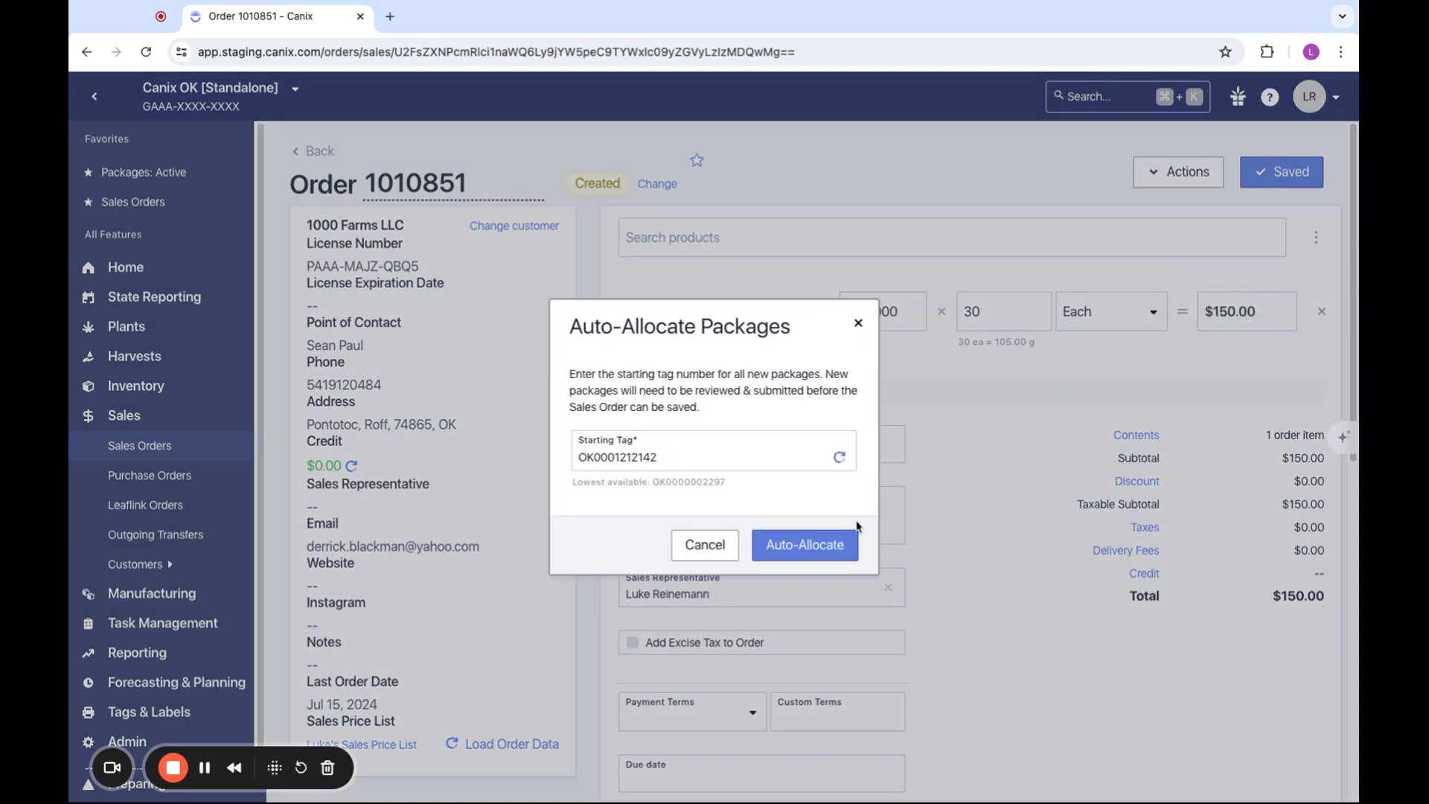
pyautogui.click(819, 545)
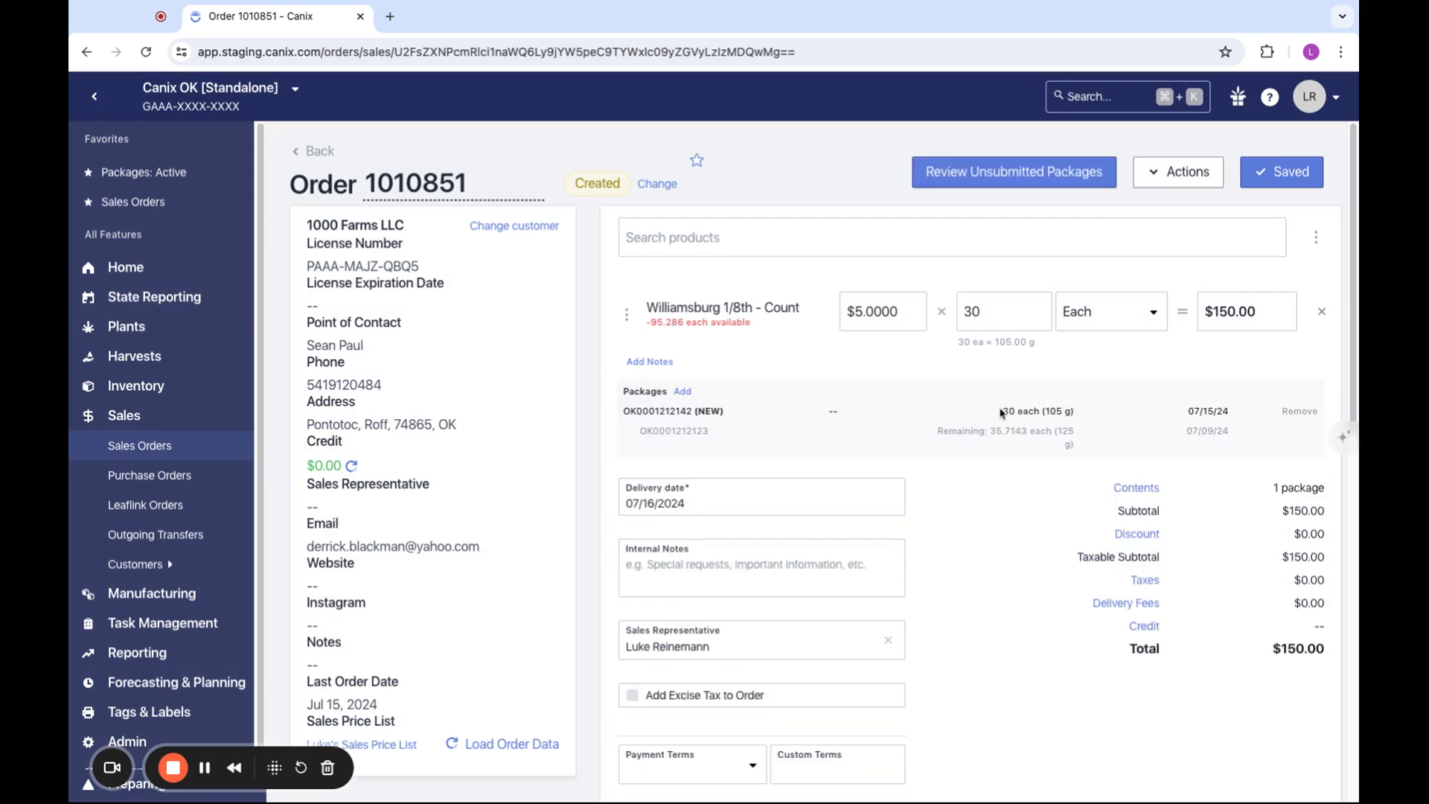
# Check the new package's tag and quantity on the order, and submit the order's unsubmitted packages.
pyautogui.moveTo(1002, 412); pyautogui.dragTo(1064, 412)
pyautogui.click(1096, 411)
pyautogui.click(1106, 427)
pyautogui.doubleClick(684, 411)
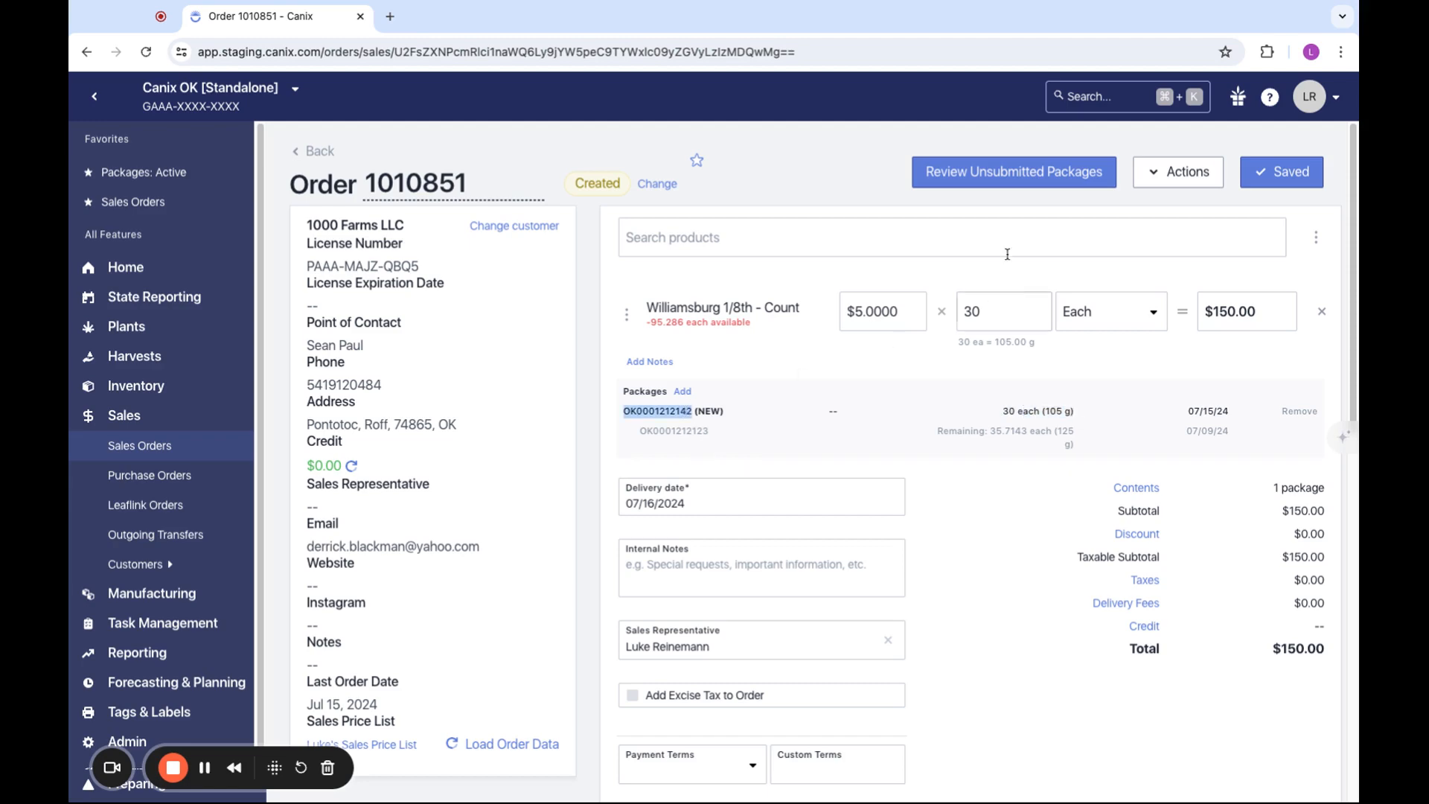
pyautogui.click(1011, 172)
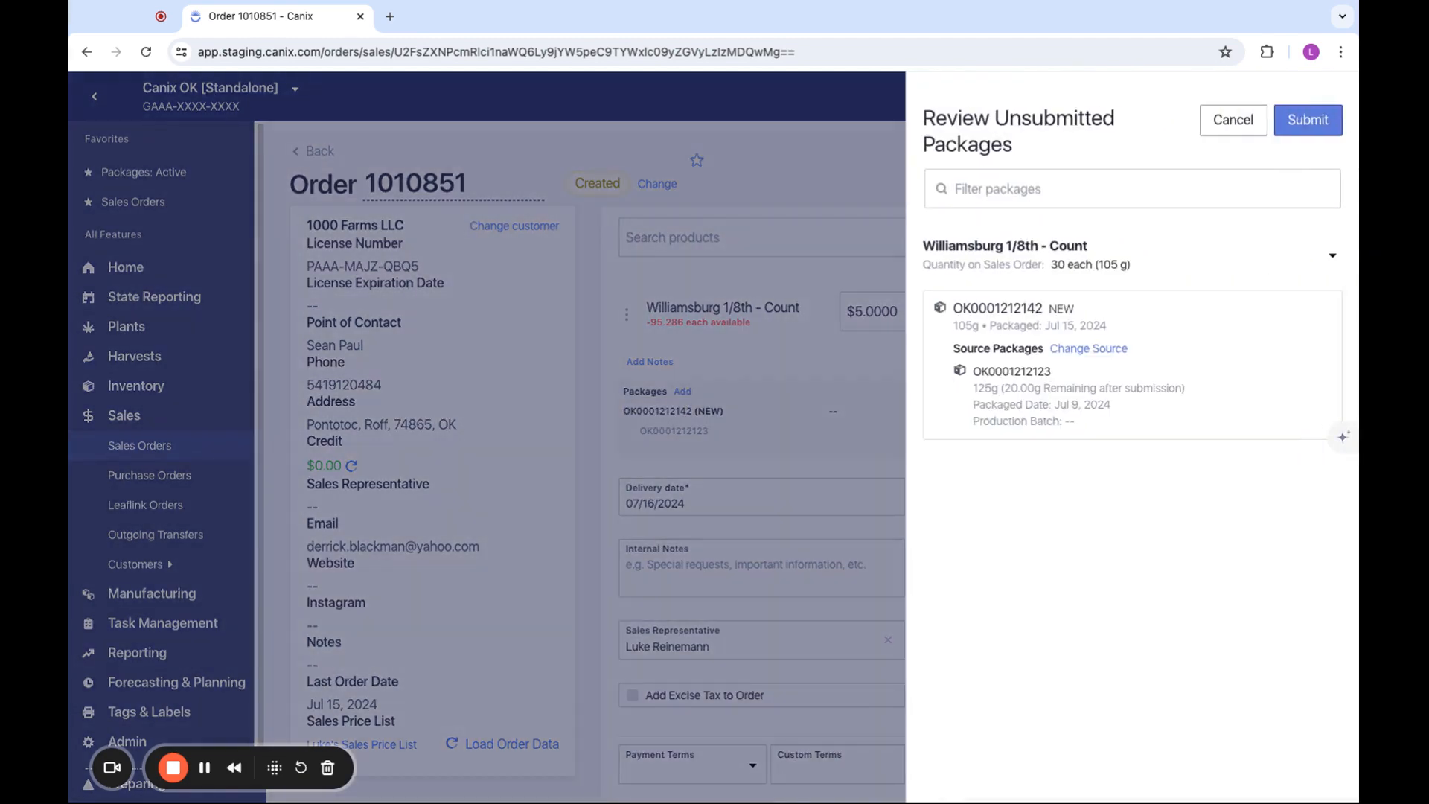
pyautogui.click(1303, 121)
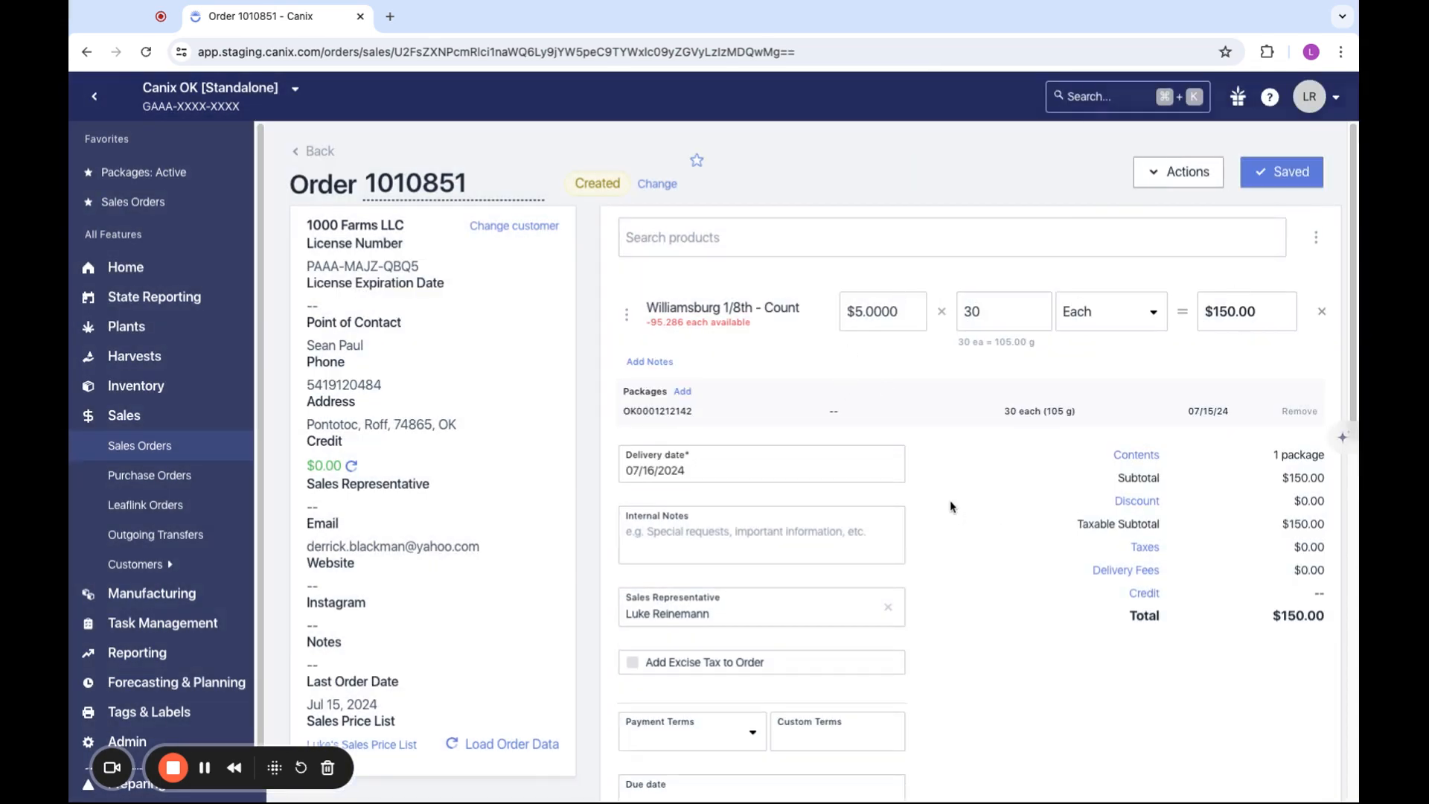
# Compare the submitted package's quantity in each and grams with the quantity on the order line.
pyautogui.doubleClick(672, 409)
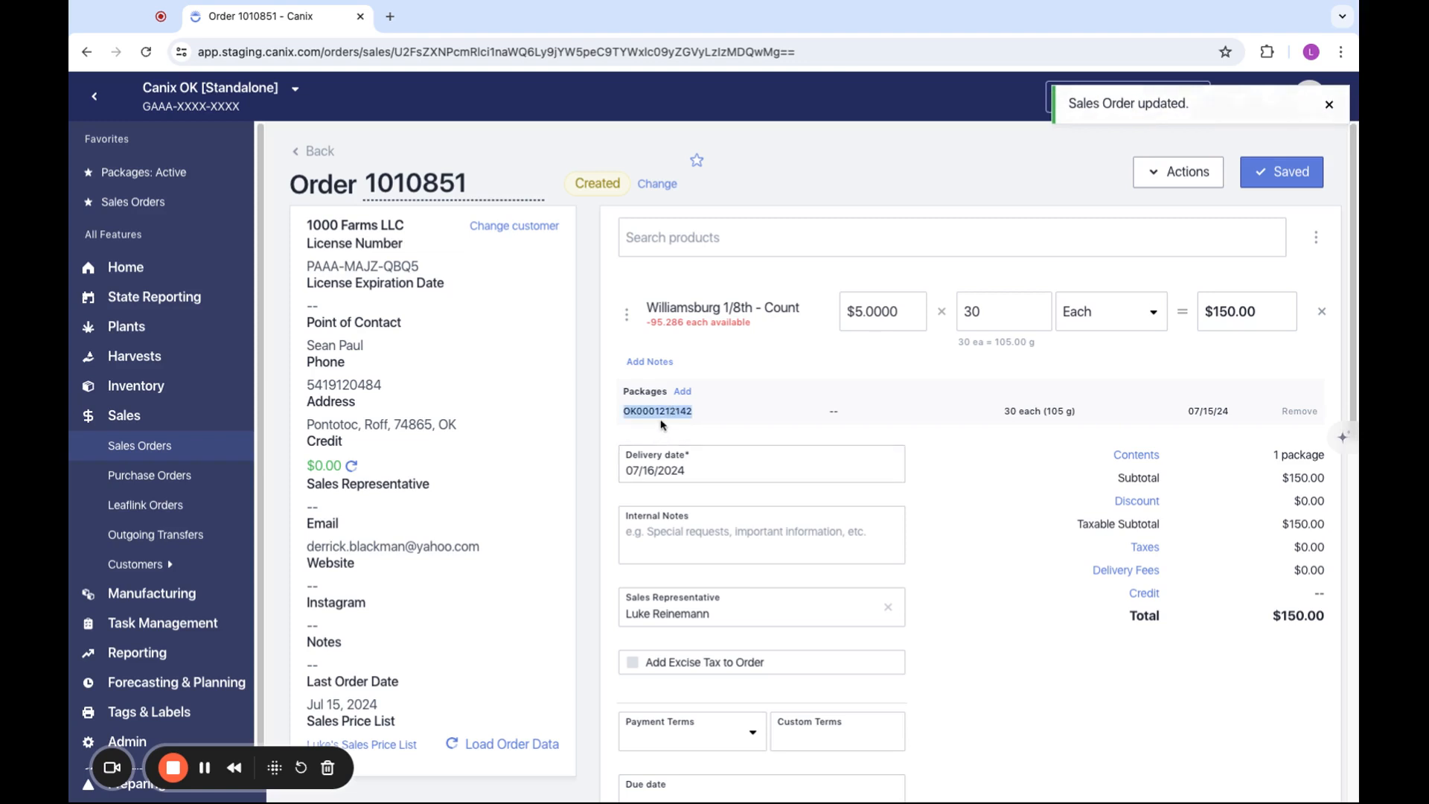
pyautogui.click(671, 412)
pyautogui.doubleClick(1024, 412)
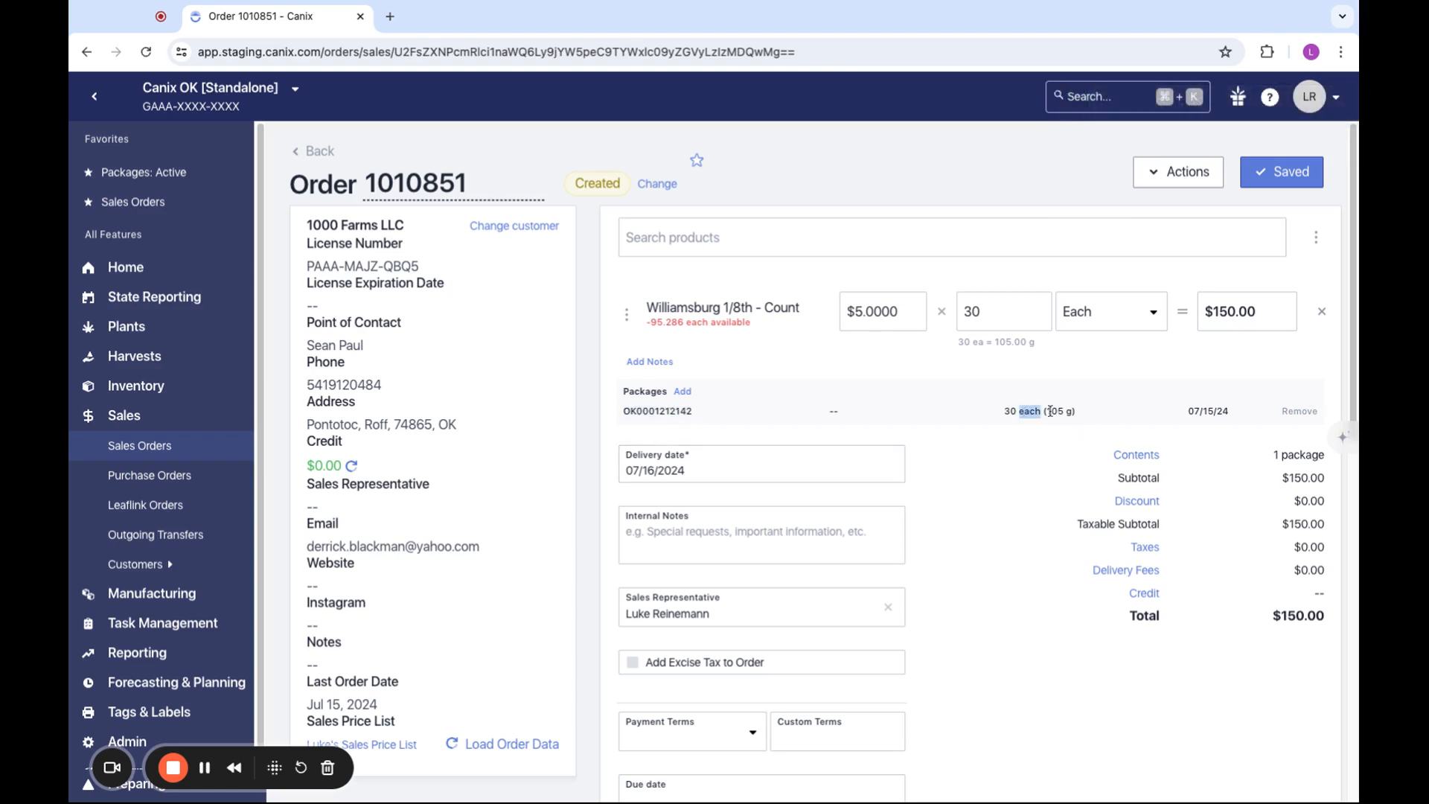
pyautogui.click(1054, 411)
pyautogui.moveTo(986, 412); pyautogui.dragTo(1040, 412)
pyautogui.click(1026, 394)
pyautogui.doubleClick(994, 307)
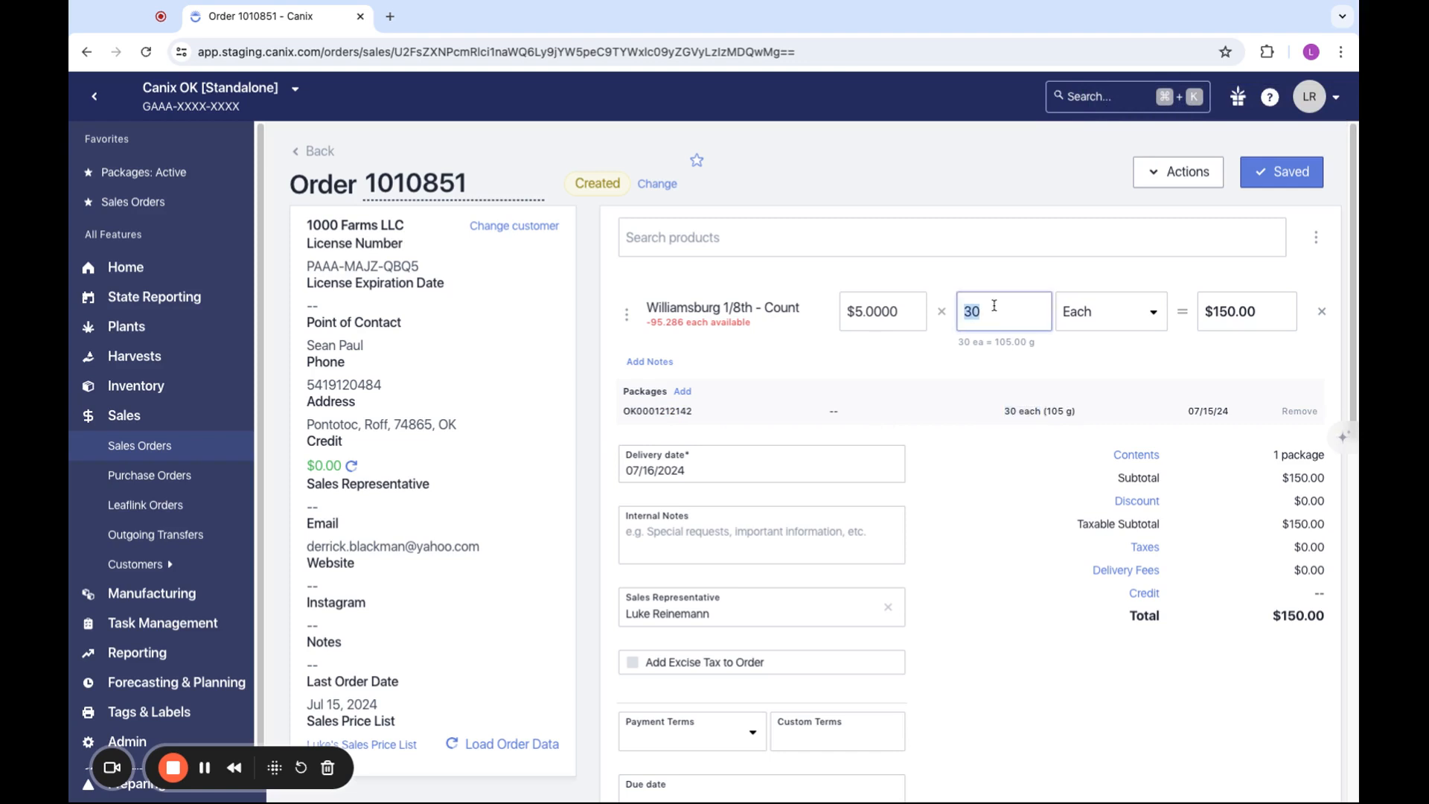
pyautogui.click(1022, 413)
# Review the order's document sections and the unit options offered for the Williamsburg 1/8th - Count line.
pyautogui.scroll(-15, 1277, 472)
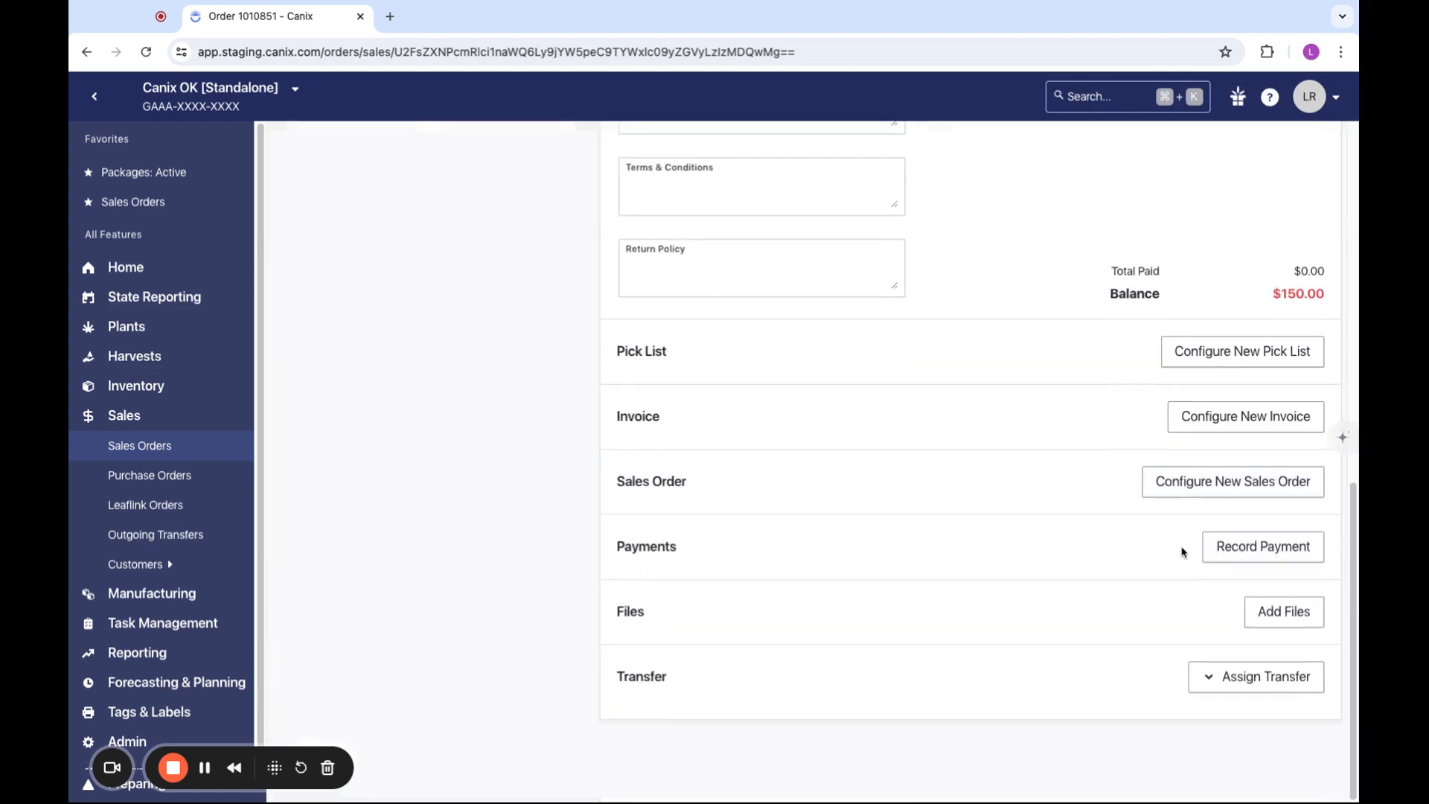
pyautogui.scroll(15, 1183, 549)
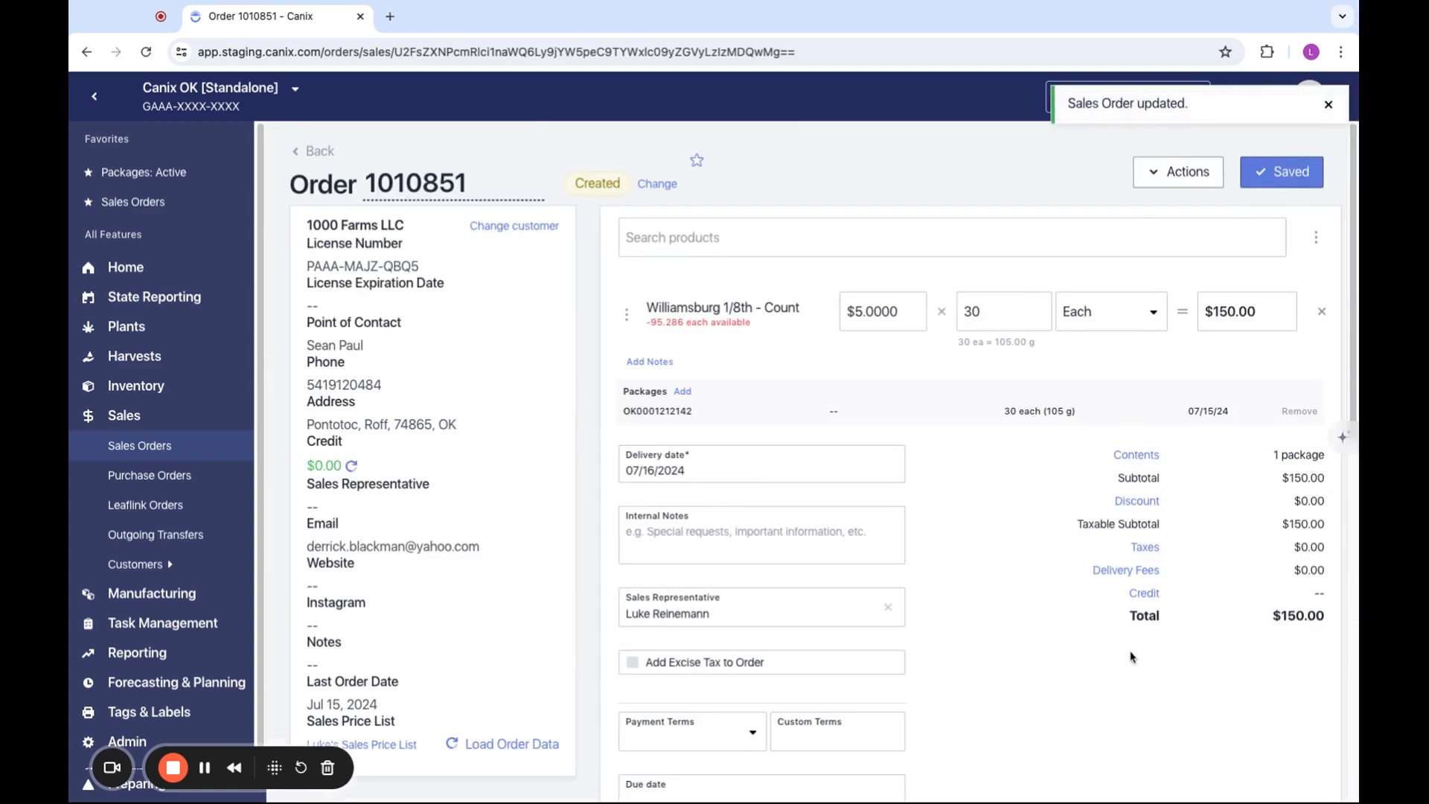
pyautogui.scroll(-7, 1135, 654)
pyautogui.scroll(-3, 1135, 649)
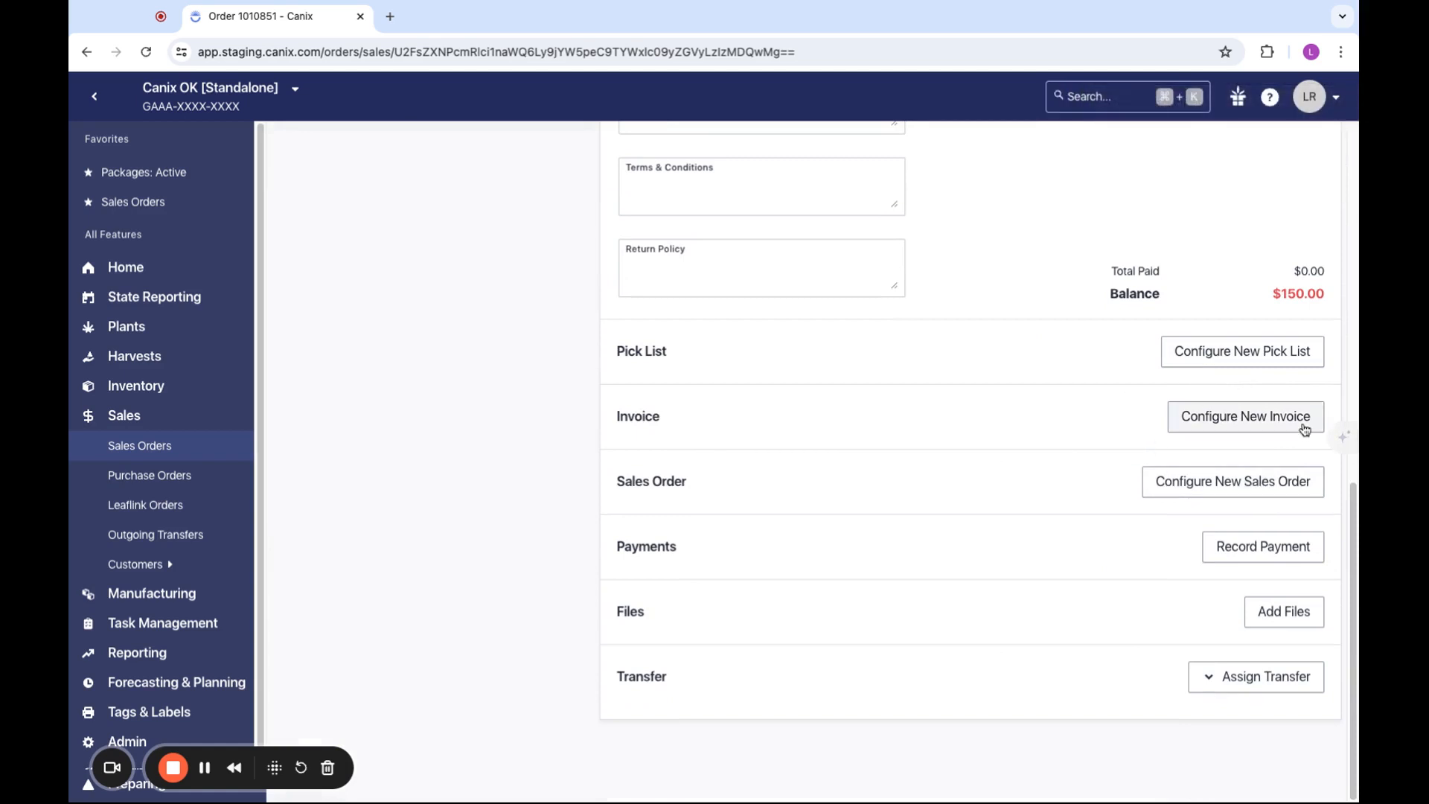
pyautogui.click(1304, 430)
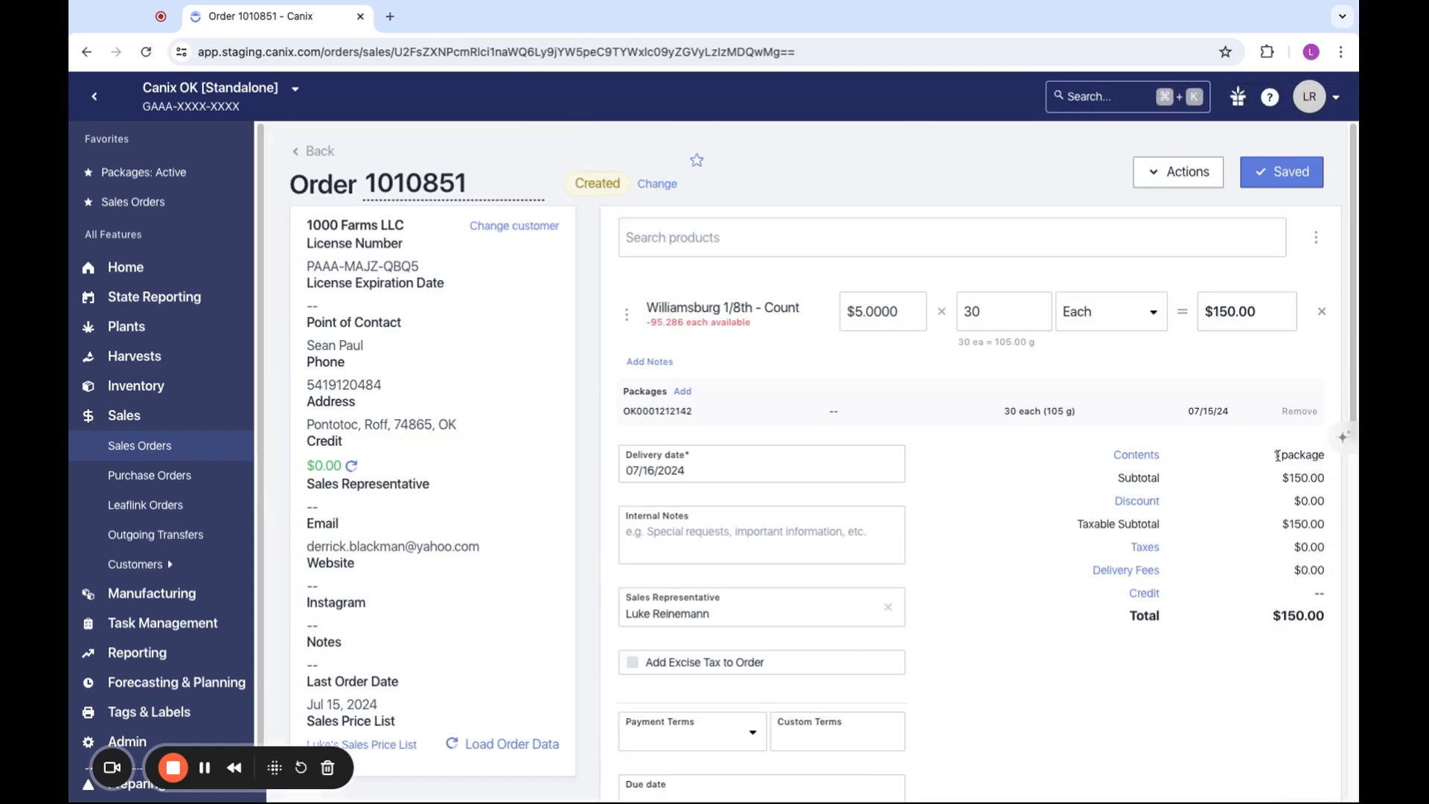
pyautogui.click(1007, 306)
pyautogui.click(1140, 321)
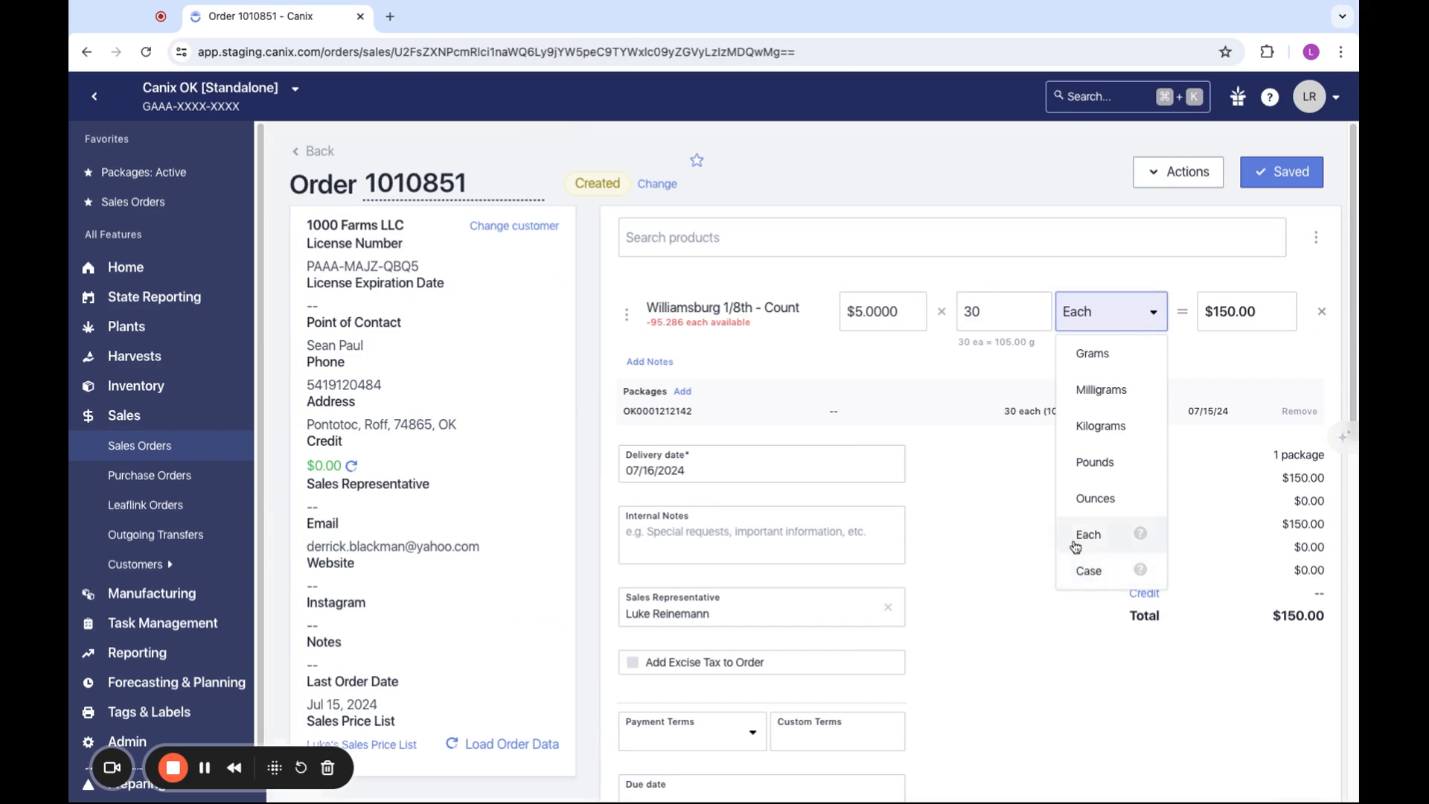
pyautogui.click(1200, 650)
# Begin configuring a new invoice for the order and include the allocated packages with their net weight.
pyautogui.scroll(-10, 1117, 655)
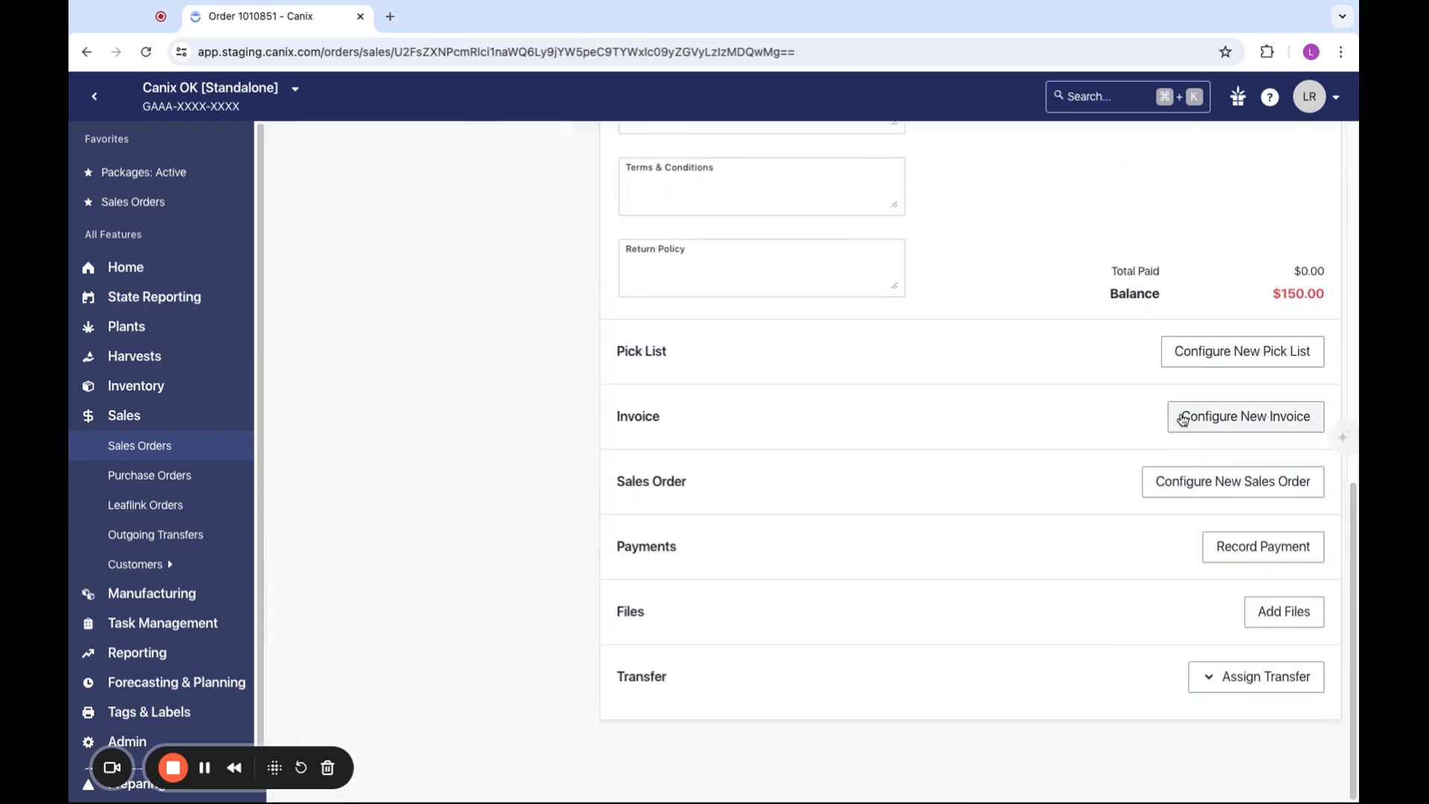
pyautogui.click(1190, 415)
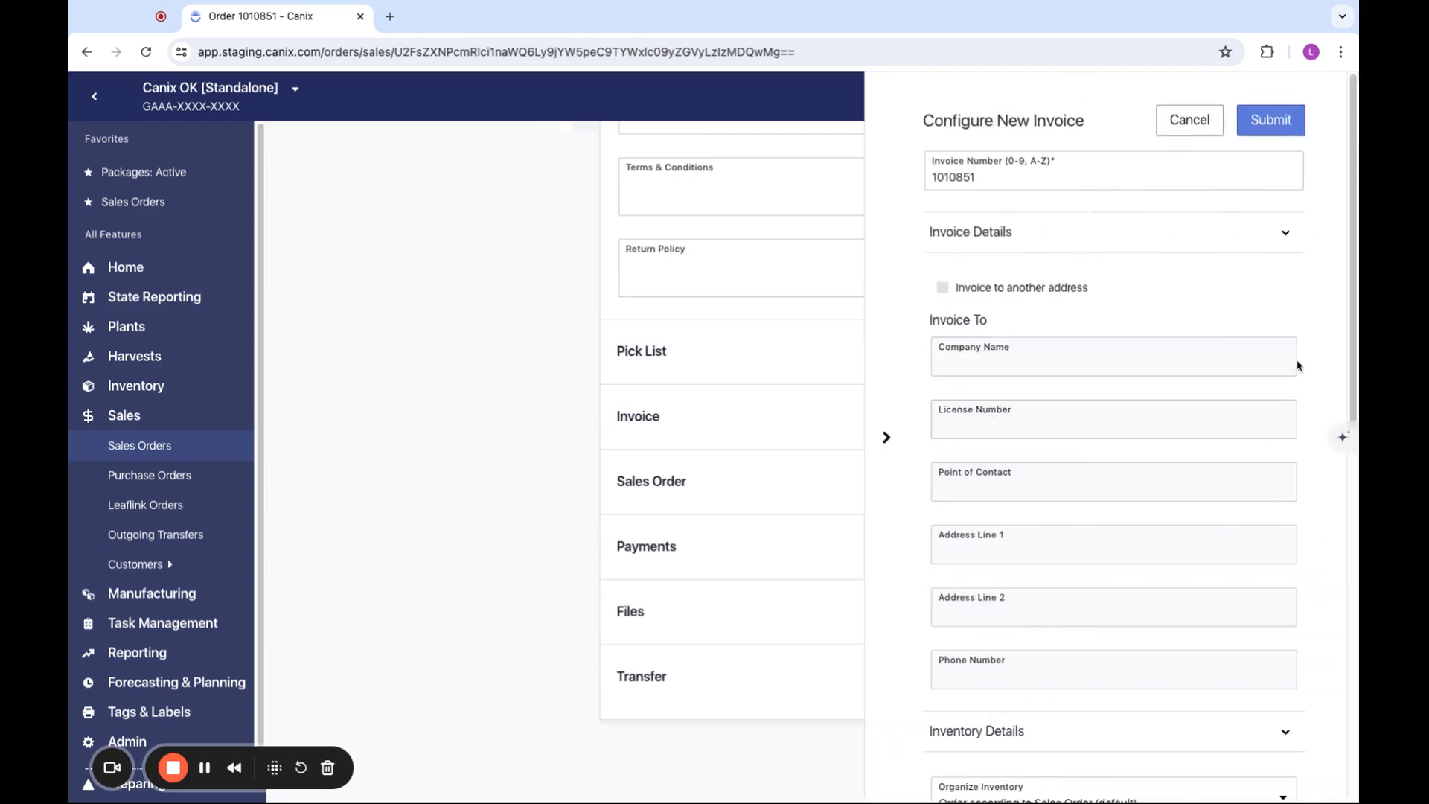
pyautogui.click(1189, 242)
pyautogui.click(978, 609)
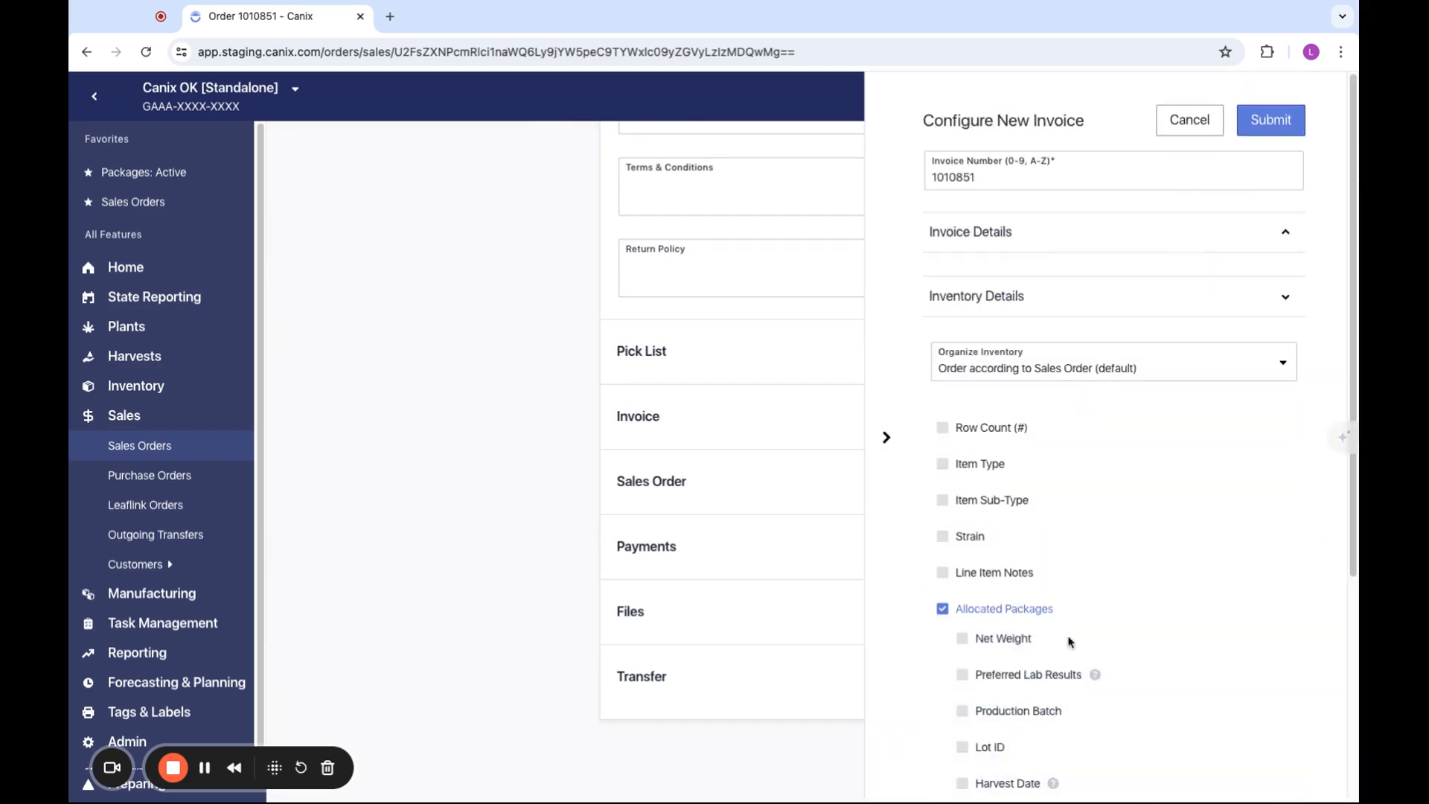
pyautogui.scroll(-2, 1037, 635)
pyautogui.click(986, 484)
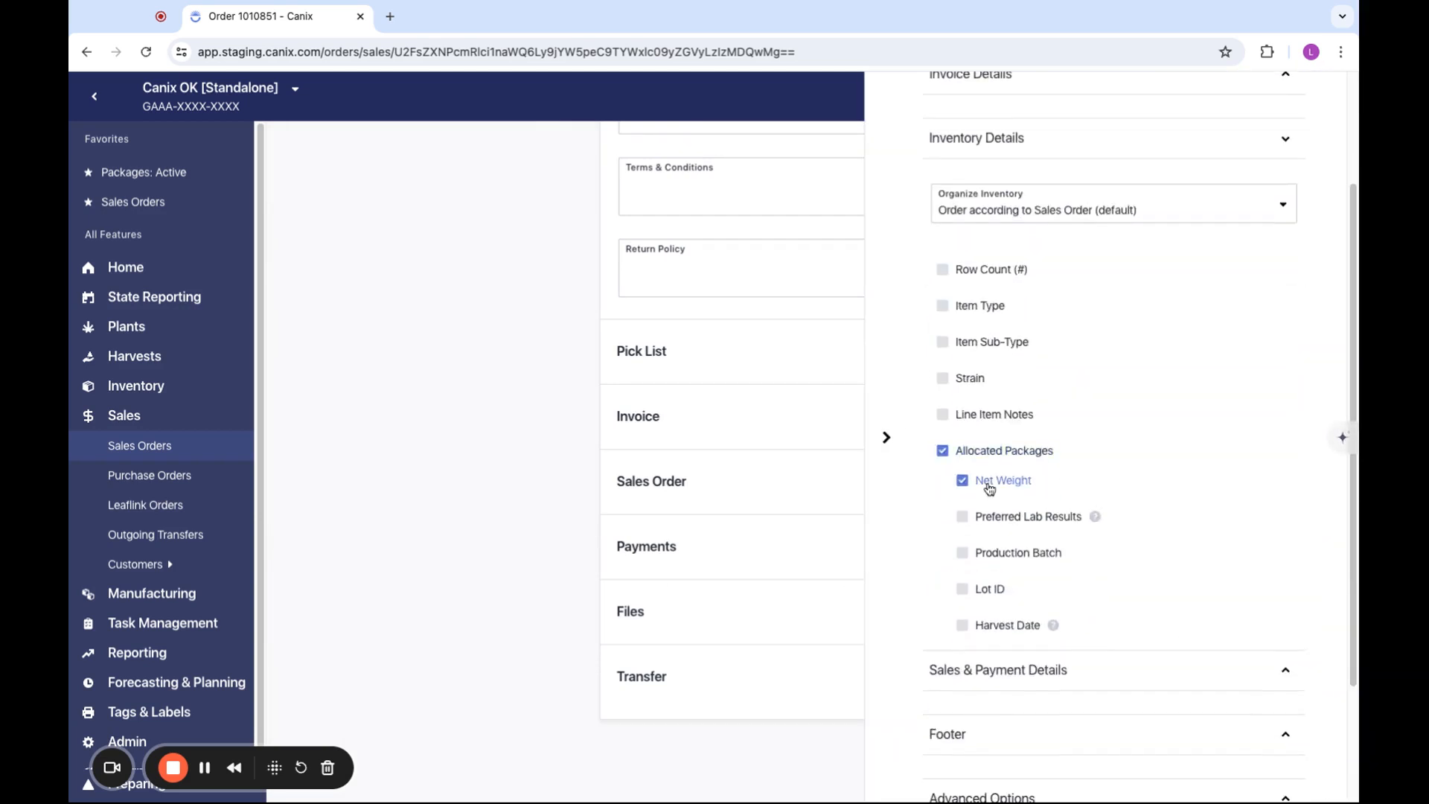
# Include the item type, item sub-type, strain and row count in the invoice's inventory details.
pyautogui.click(947, 307)
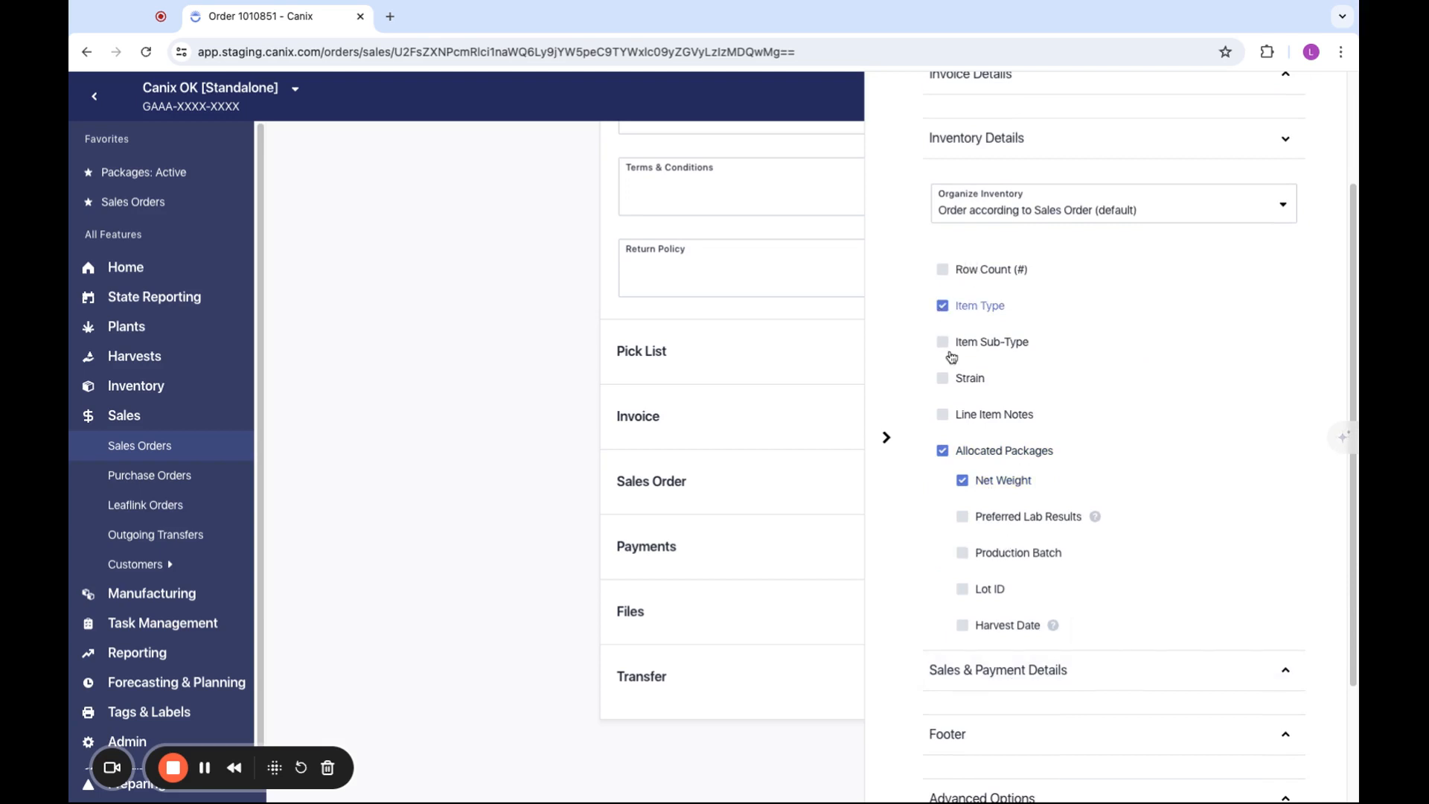
pyautogui.click(946, 345)
pyautogui.click(948, 379)
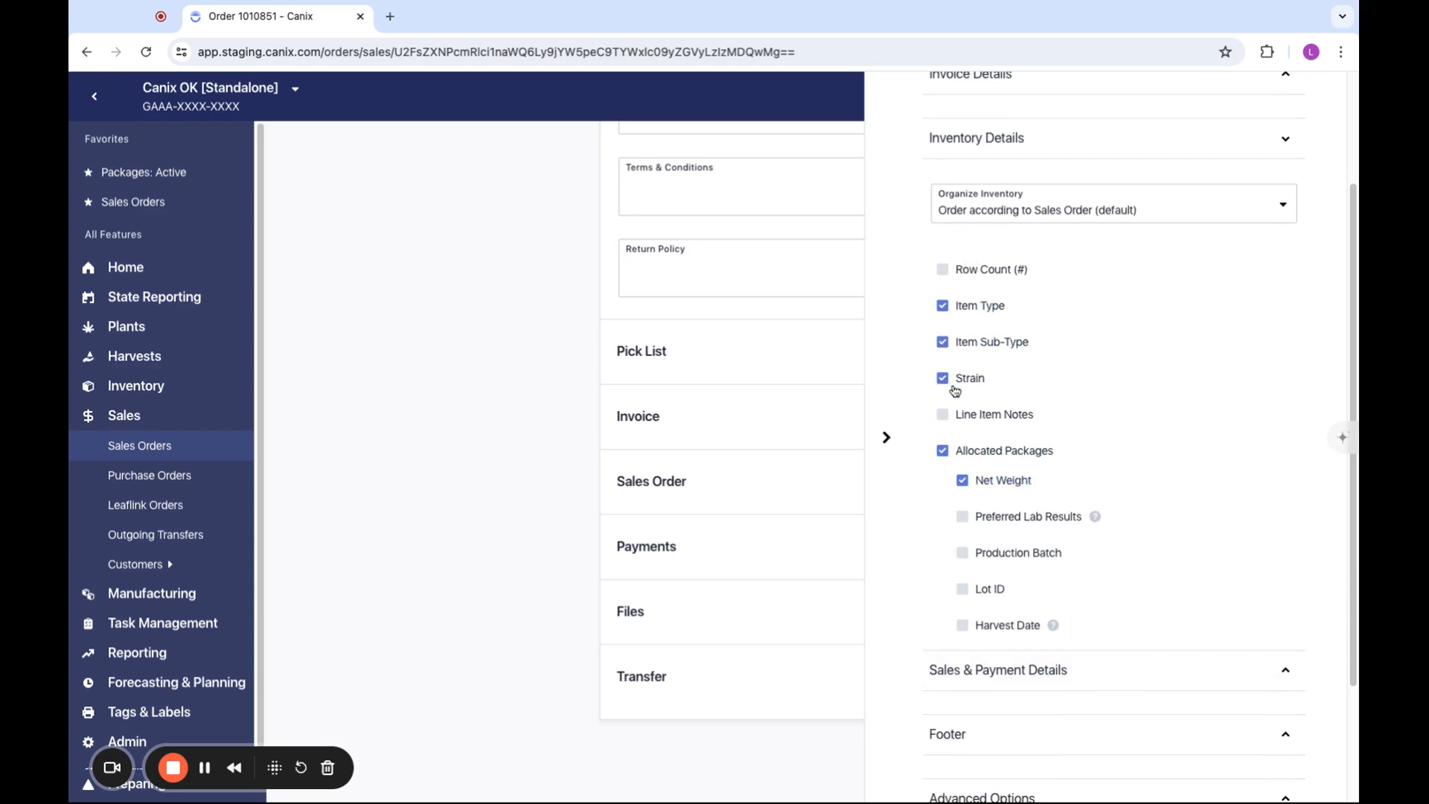
pyautogui.click(944, 270)
pyautogui.click(1079, 138)
# Include the invoice created date, manifest number, order notes, return policy, sales representative and estimated delivery date on the invoice.
pyautogui.click(1014, 363)
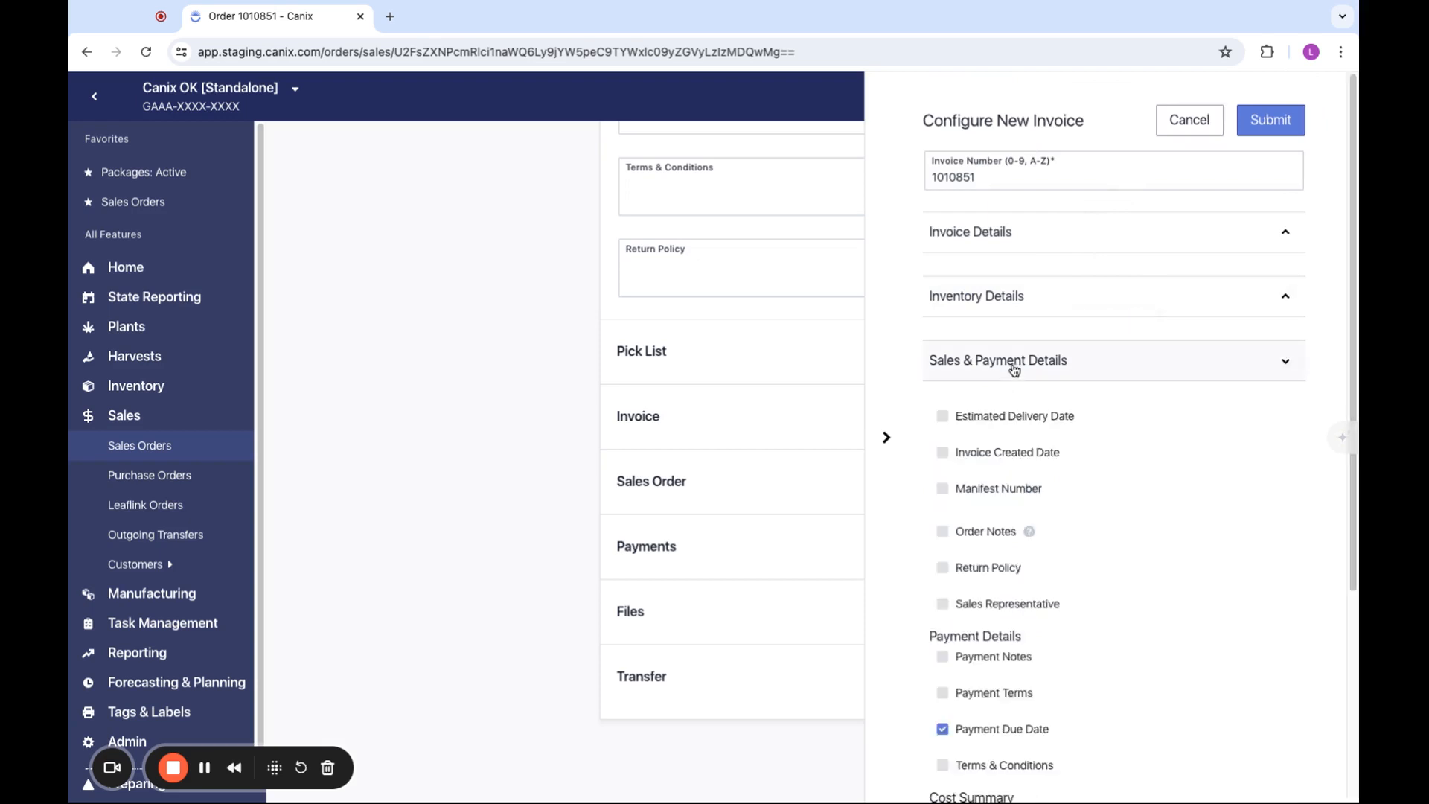
pyautogui.scroll(-3, 1042, 461)
pyautogui.click(943, 236)
pyautogui.click(943, 273)
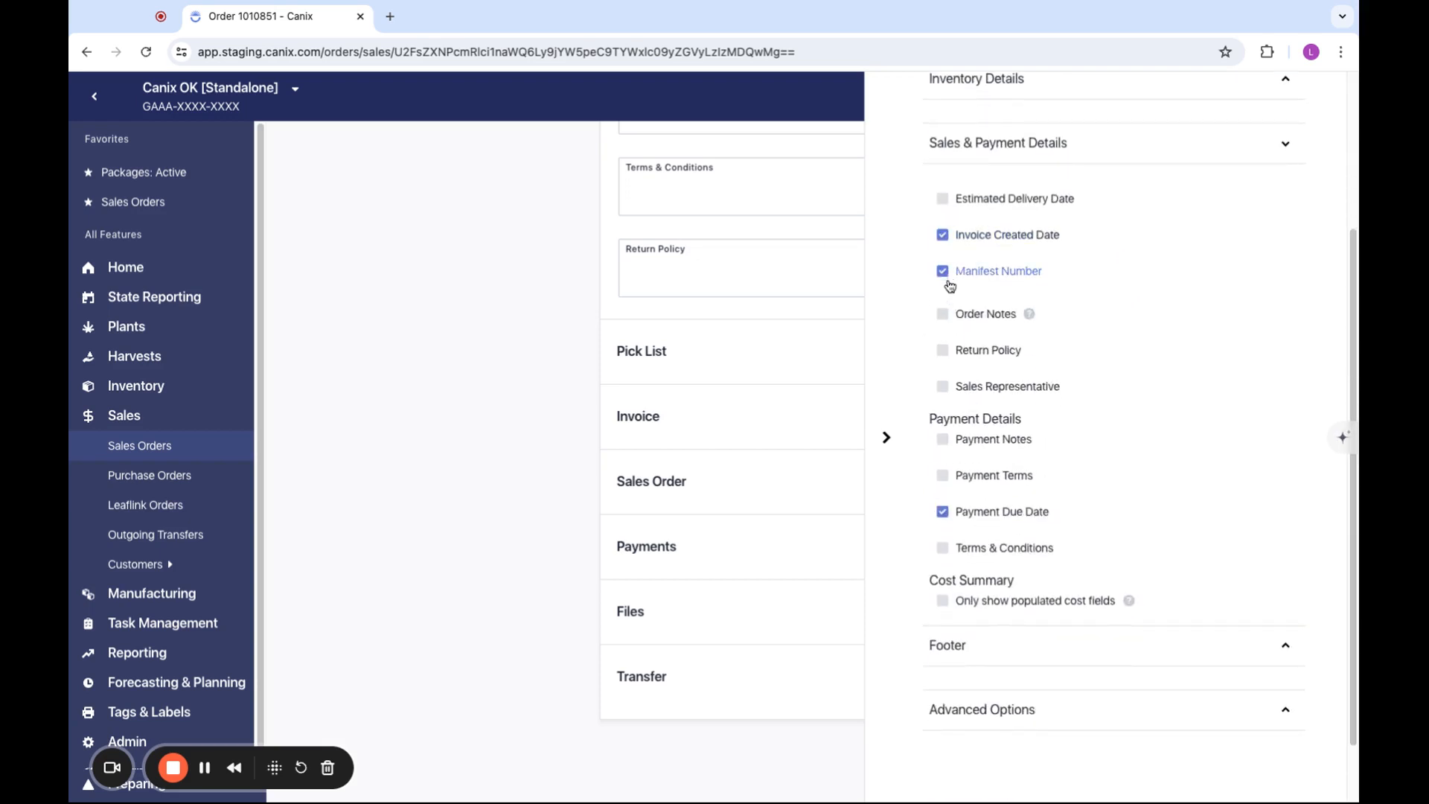
pyautogui.click(943, 315)
pyautogui.click(943, 352)
pyautogui.click(942, 386)
pyautogui.click(960, 198)
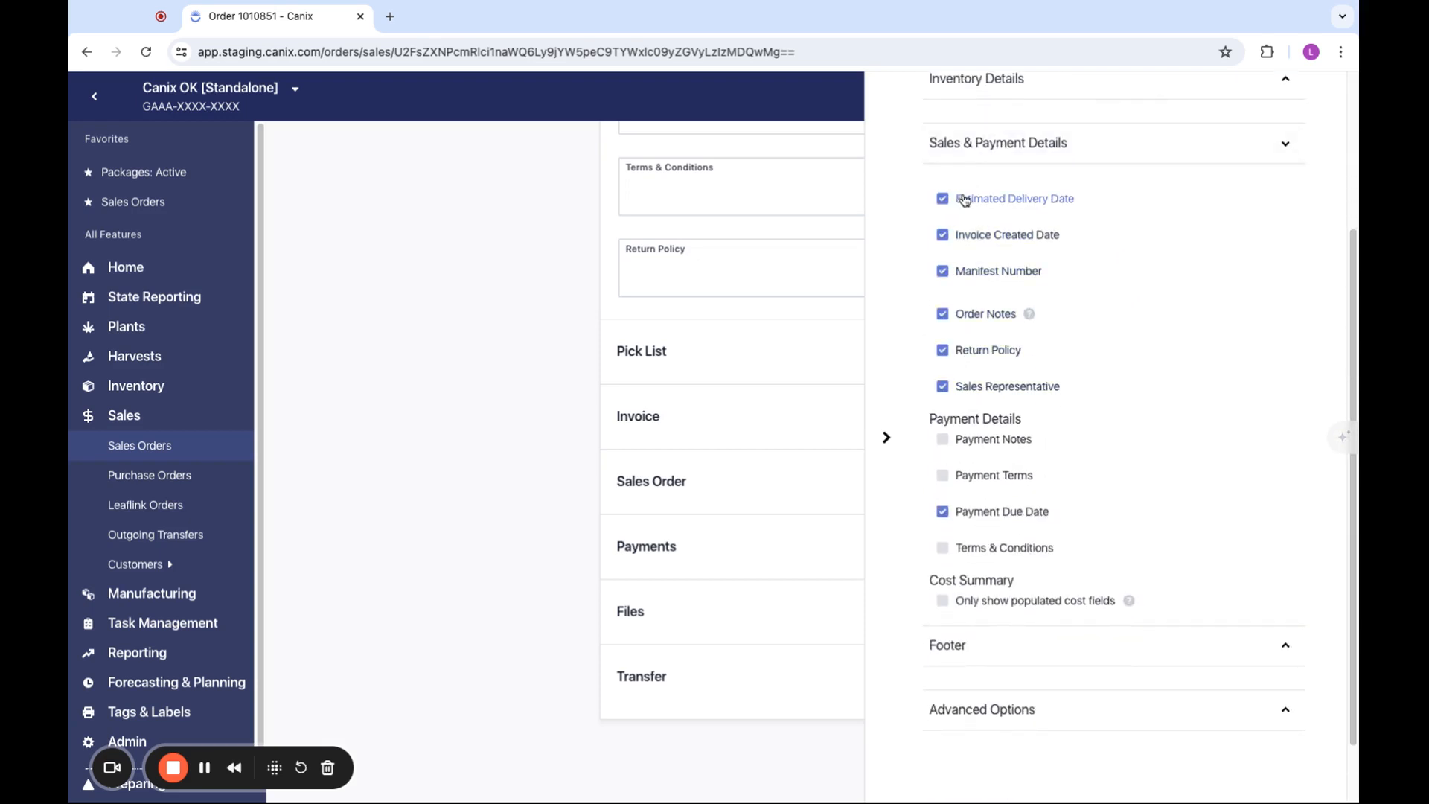
# Add the payment notes, payment terms and terms & conditions to the invoice, and submit it.
pyautogui.scroll(-1, 979, 417)
pyautogui.click(980, 368)
pyautogui.click(968, 402)
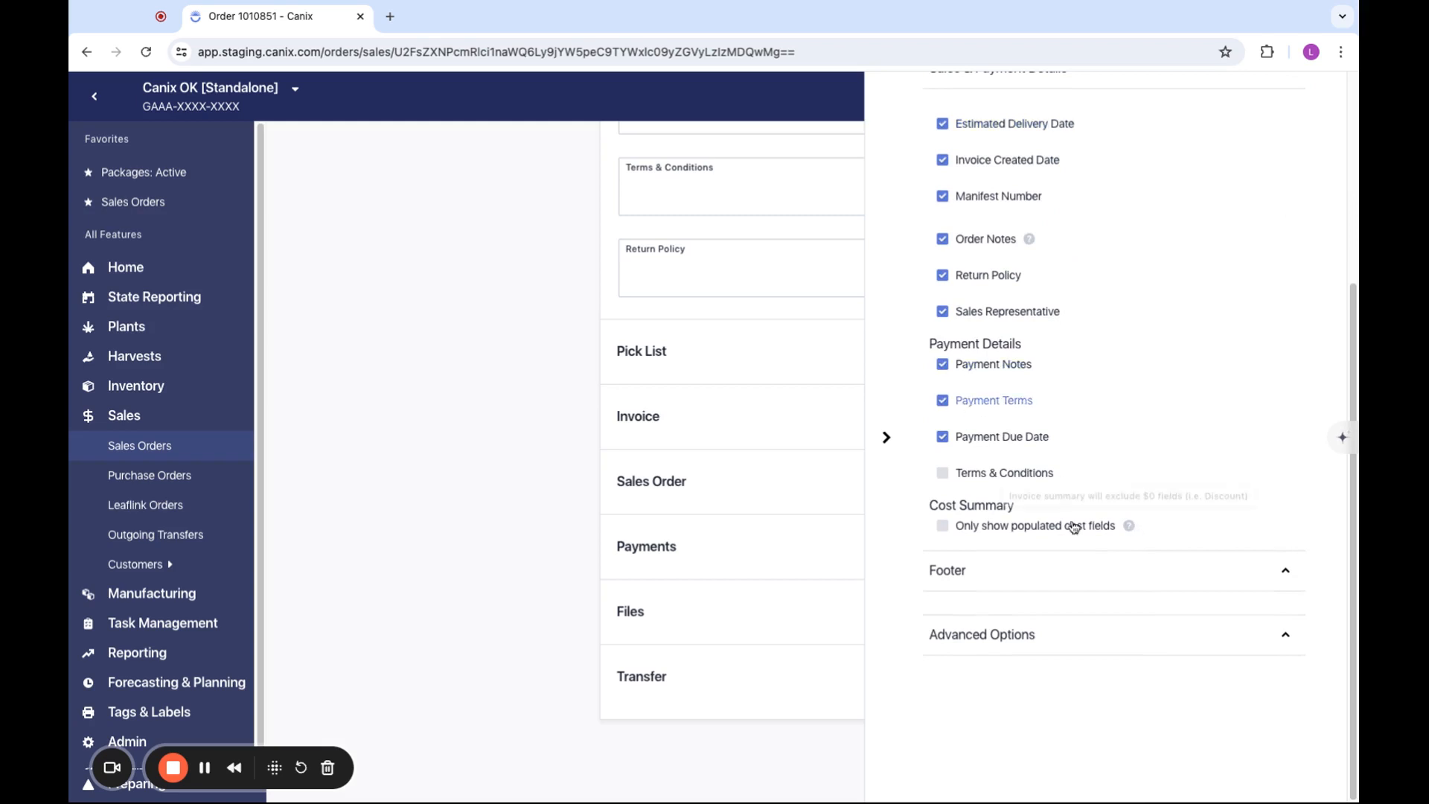
pyautogui.click(997, 475)
pyautogui.scroll(4, 1064, 491)
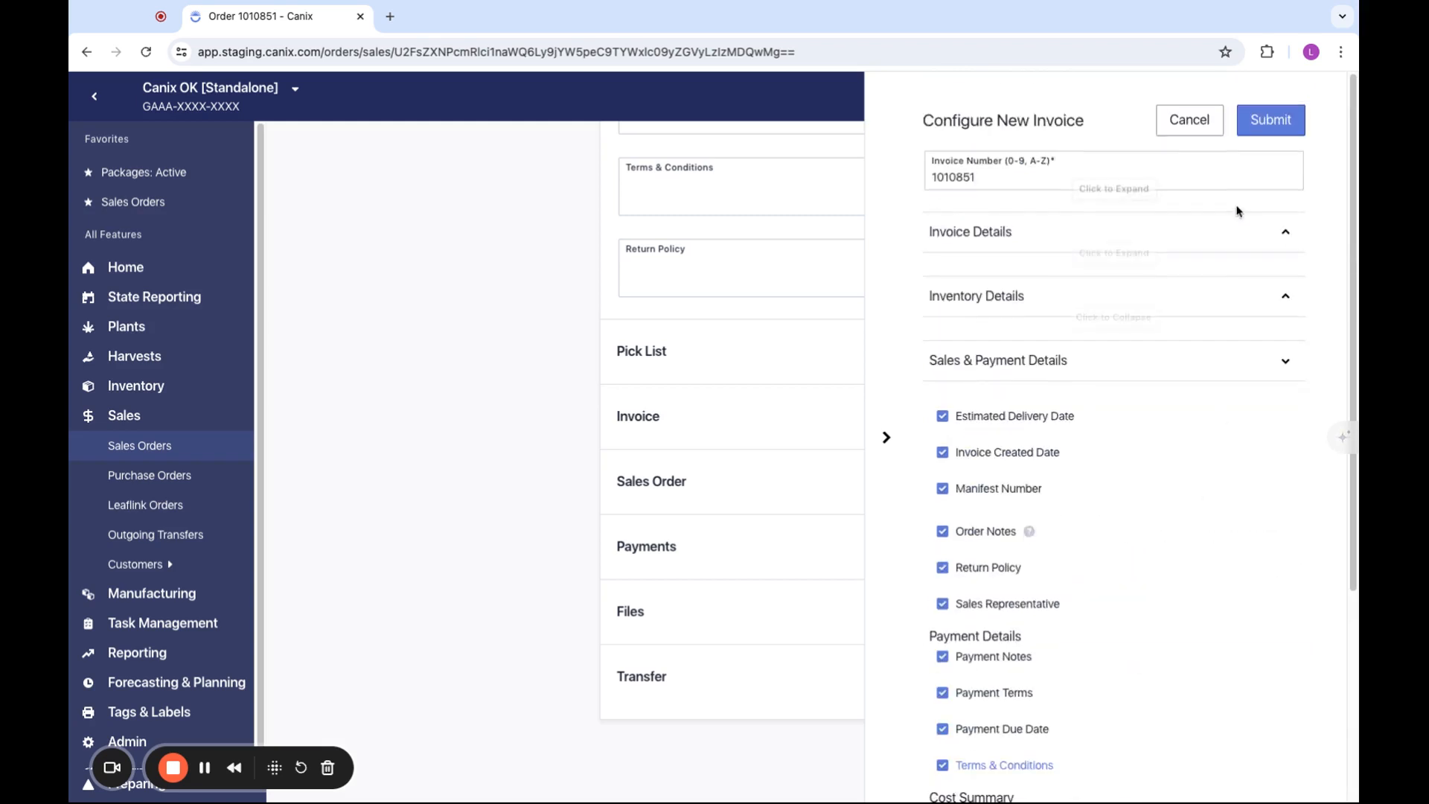
pyautogui.click(1297, 135)
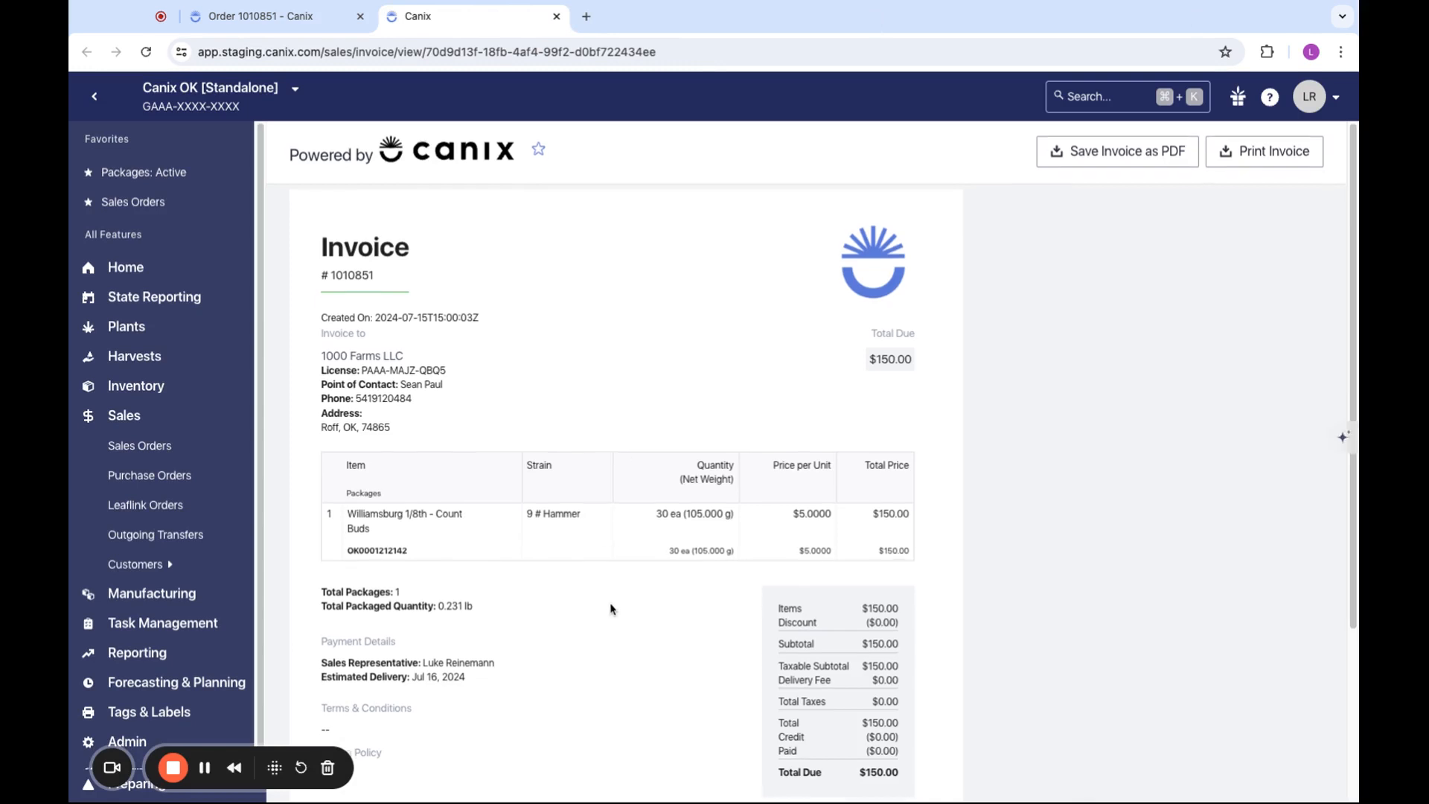
# Examine the invoice's quantity with net weight, price per unit and total price, and close the invoice.
pyautogui.scroll(-1, 609, 603)
pyautogui.doubleClick(815, 505)
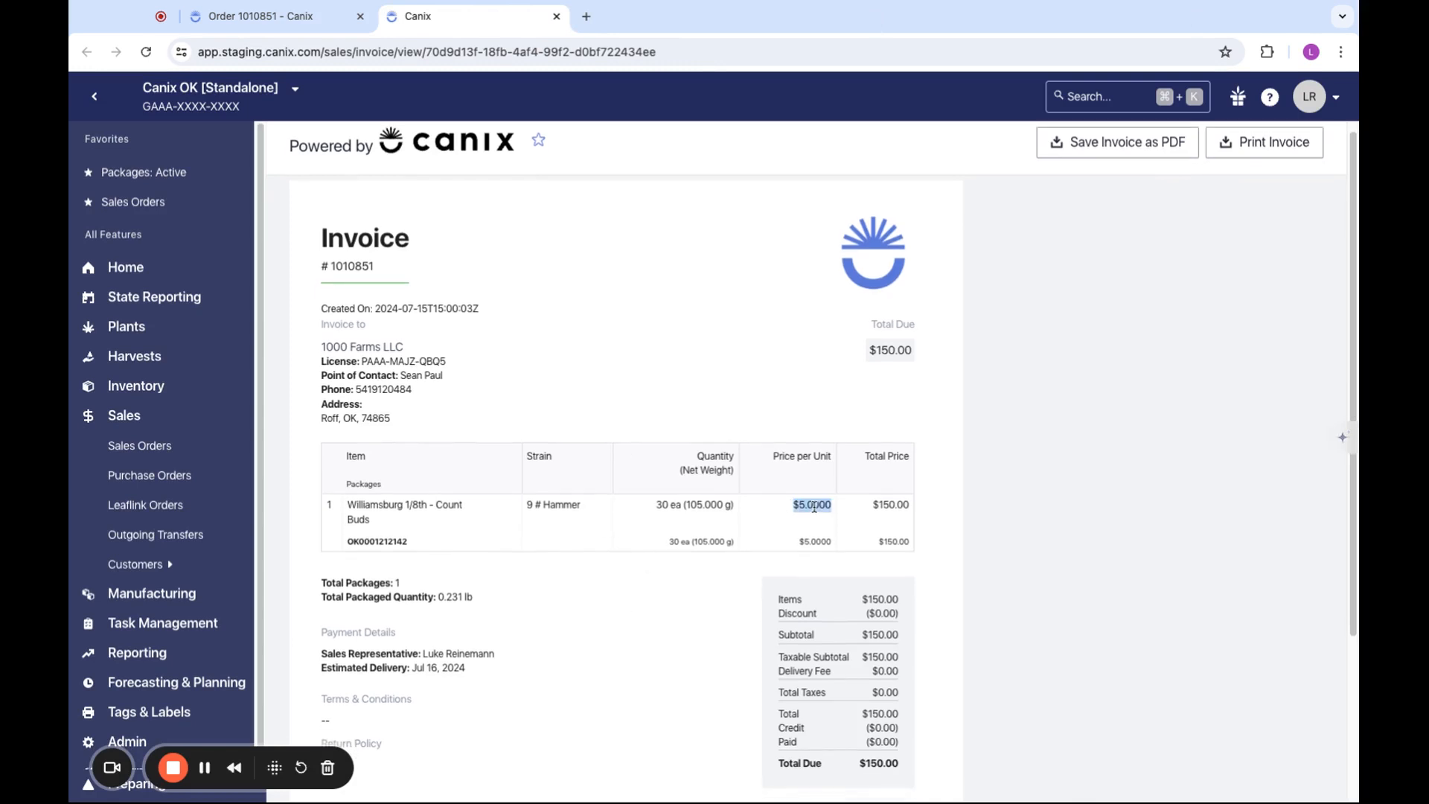
pyautogui.click(1042, 509)
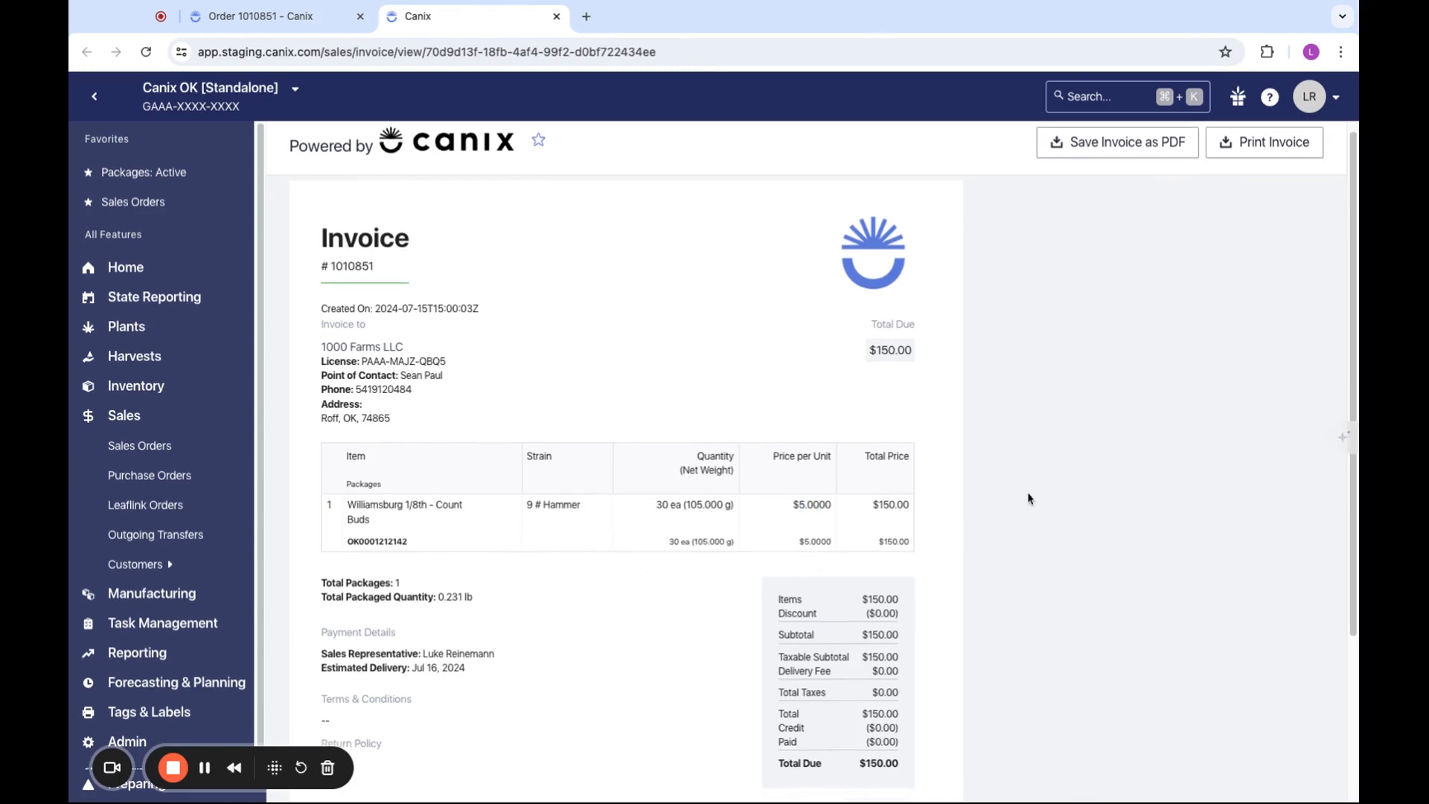
pyautogui.moveTo(674, 520); pyautogui.dragTo(659, 503)
pyautogui.click(677, 507)
pyautogui.doubleClick(789, 509)
pyautogui.click(894, 500)
pyautogui.moveTo(862, 505); pyautogui.dragTo(997, 498)
pyautogui.click(997, 498)
pyautogui.scroll(-3, 940, 528)
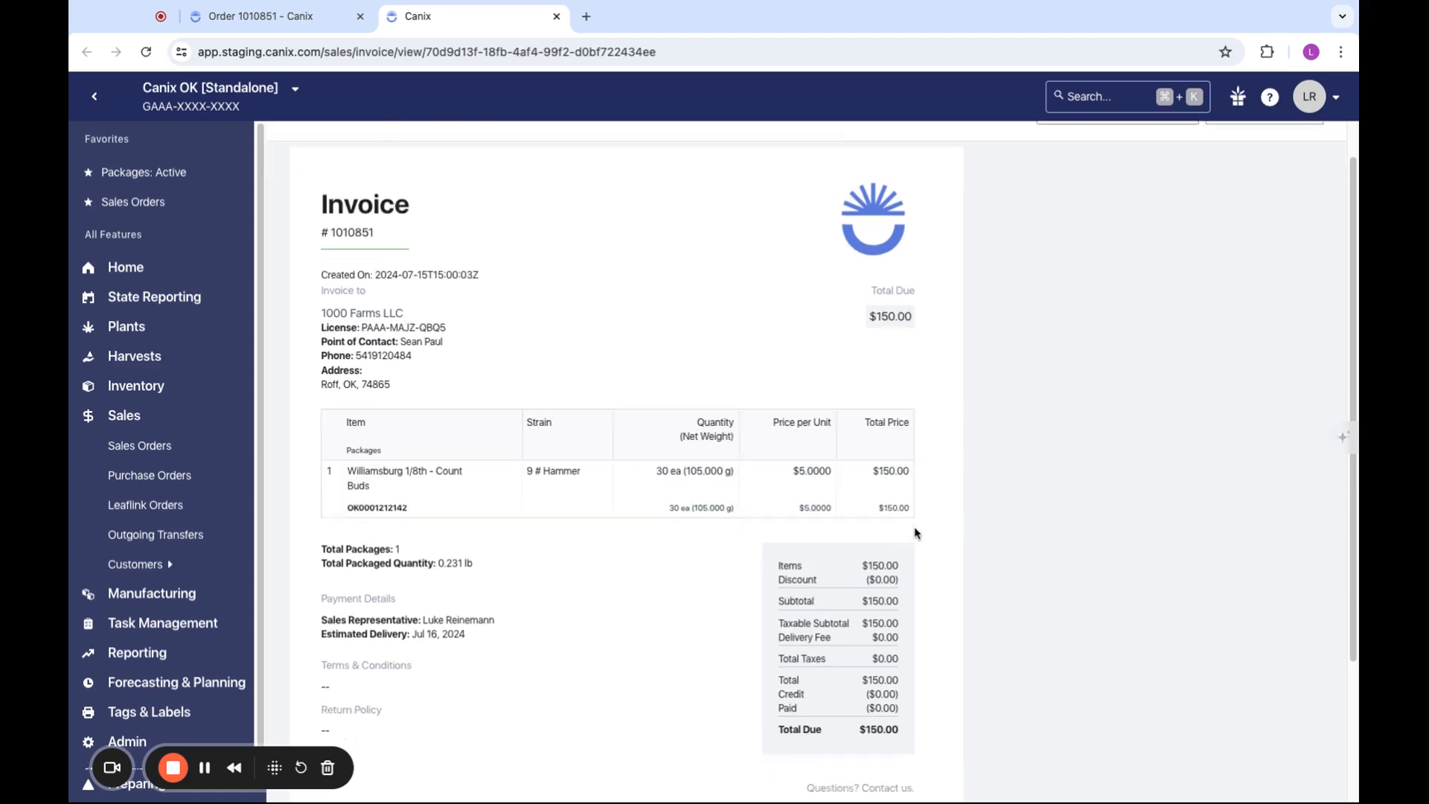
pyautogui.scroll(3, 940, 528)
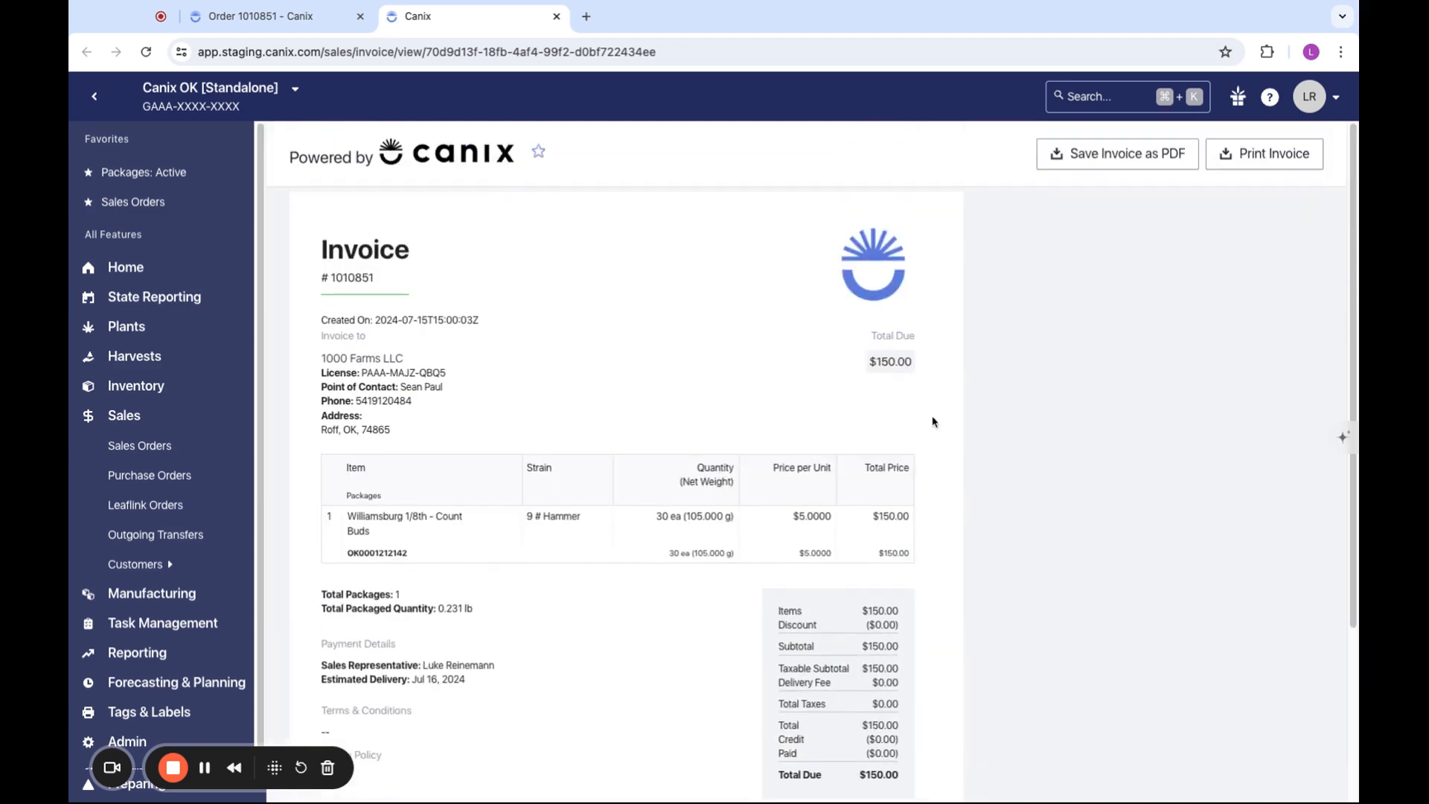
pyautogui.doubleClick(800, 521)
pyautogui.click(555, 17)
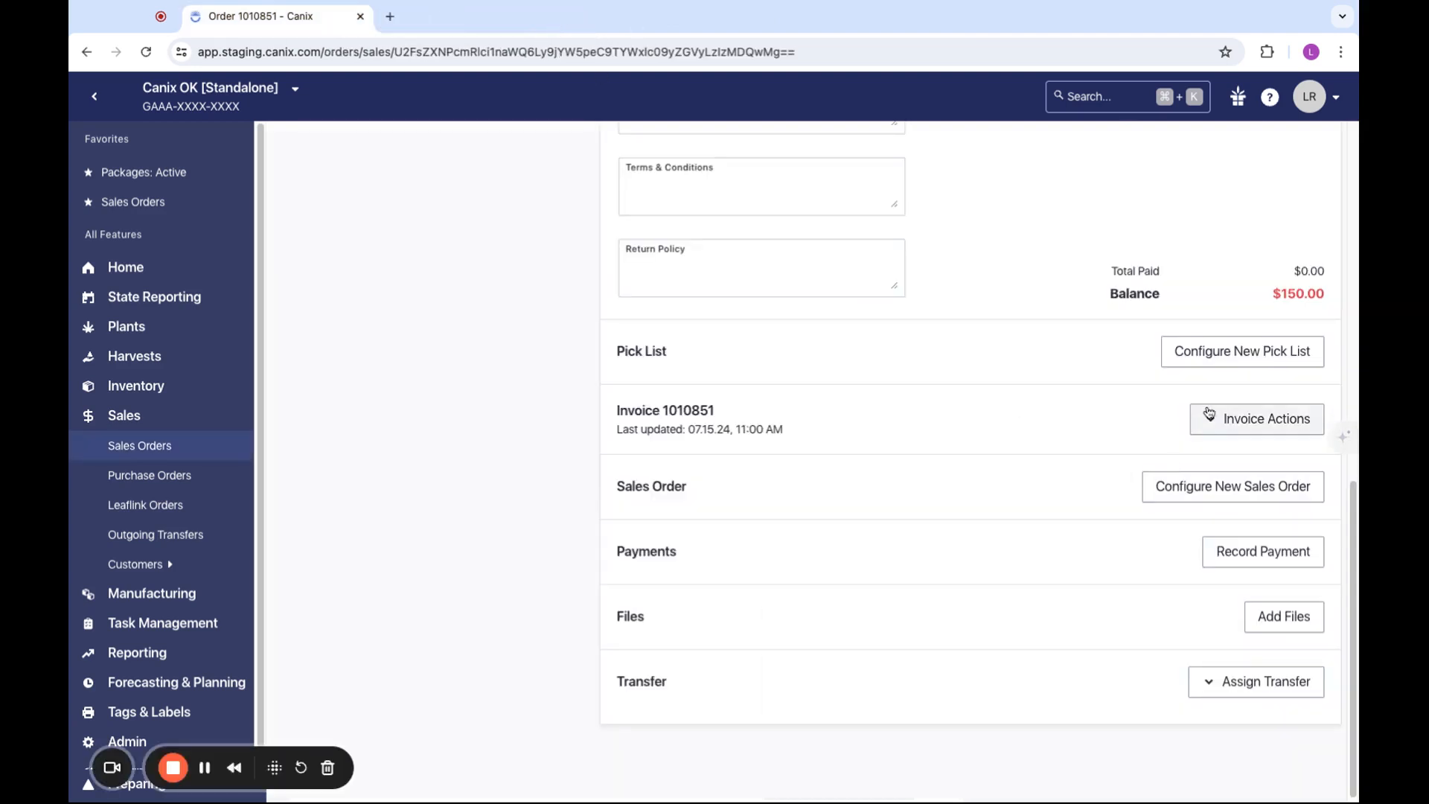
# Examine the actions available for the order's invoice, including sending it via email and copying its link, without choosing one.
pyautogui.click(1256, 418)
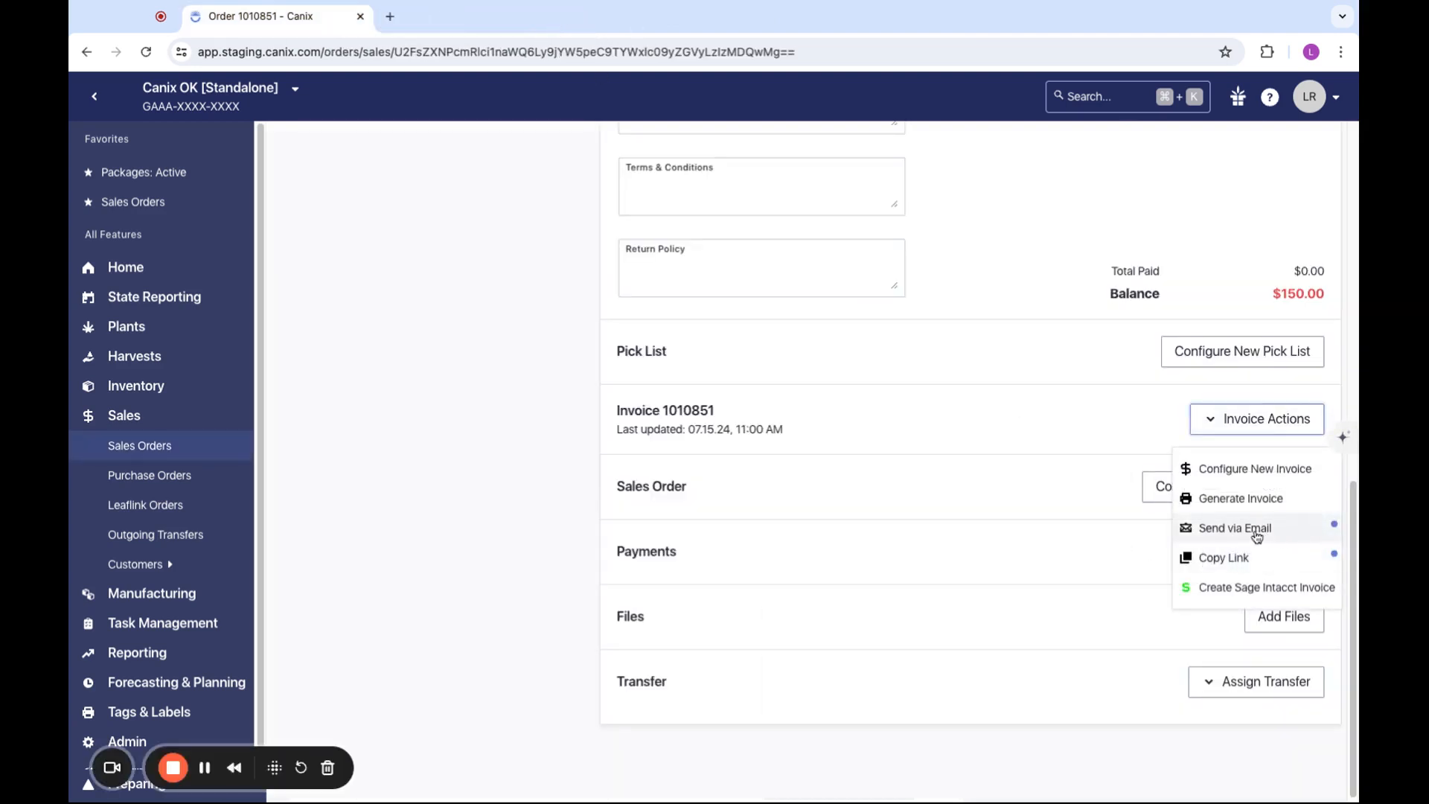
pyautogui.click(930, 530)
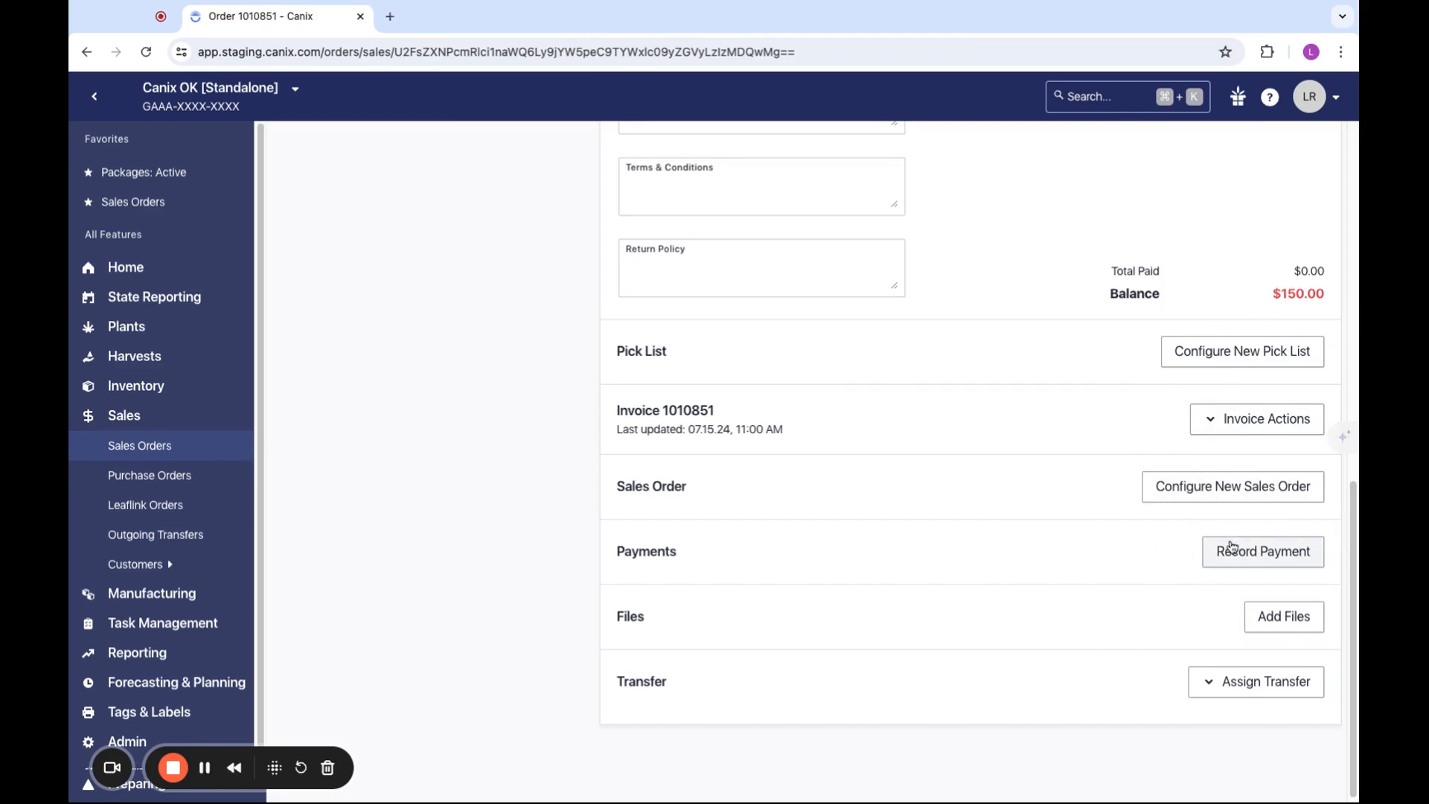
pyautogui.click(1238, 430)
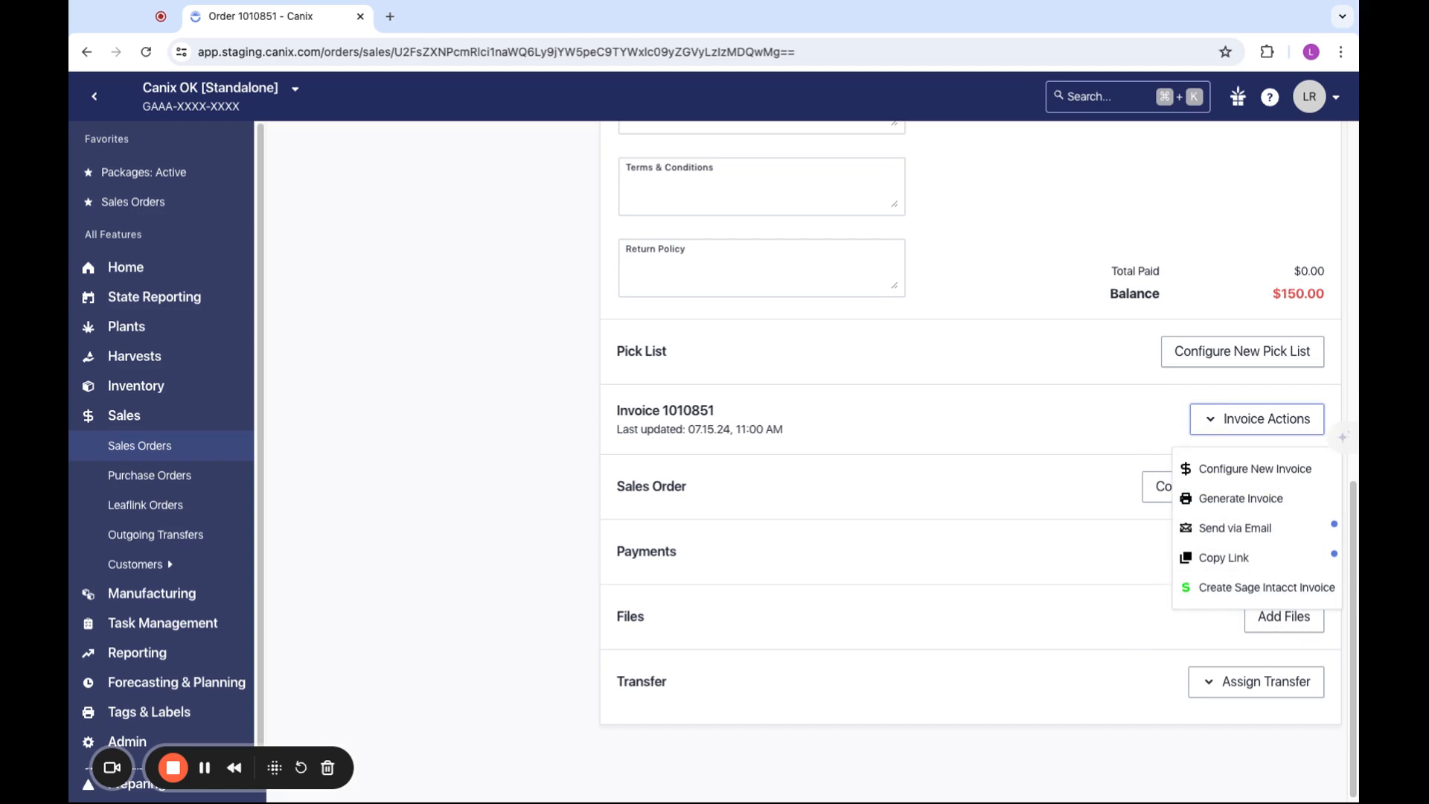
pyautogui.click(1098, 584)
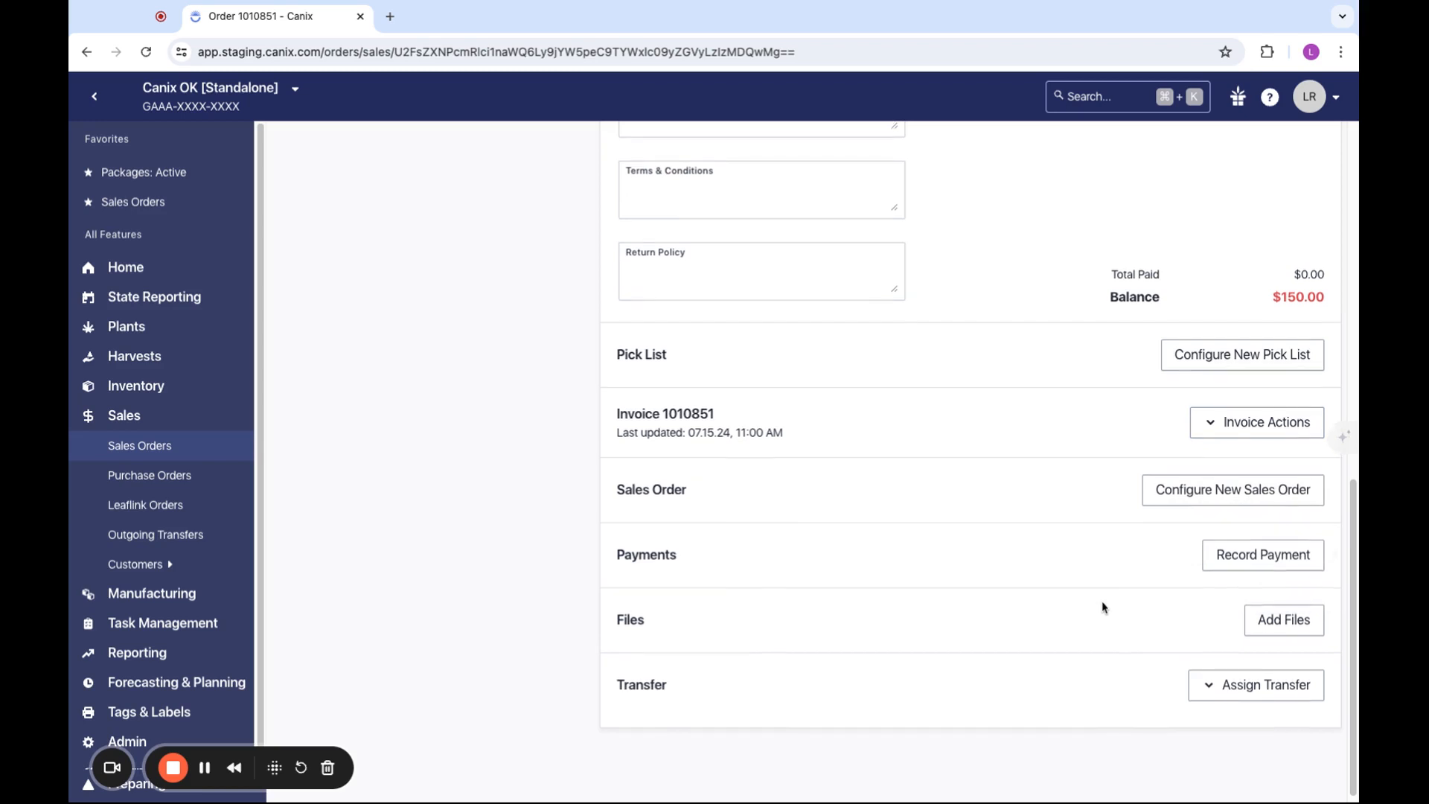
# Review the order's Williamsburg 1/8th - Count product line, including its quantity in each and allocated package.
pyautogui.scroll(2, 1102, 607)
pyautogui.scroll(8, 1102, 606)
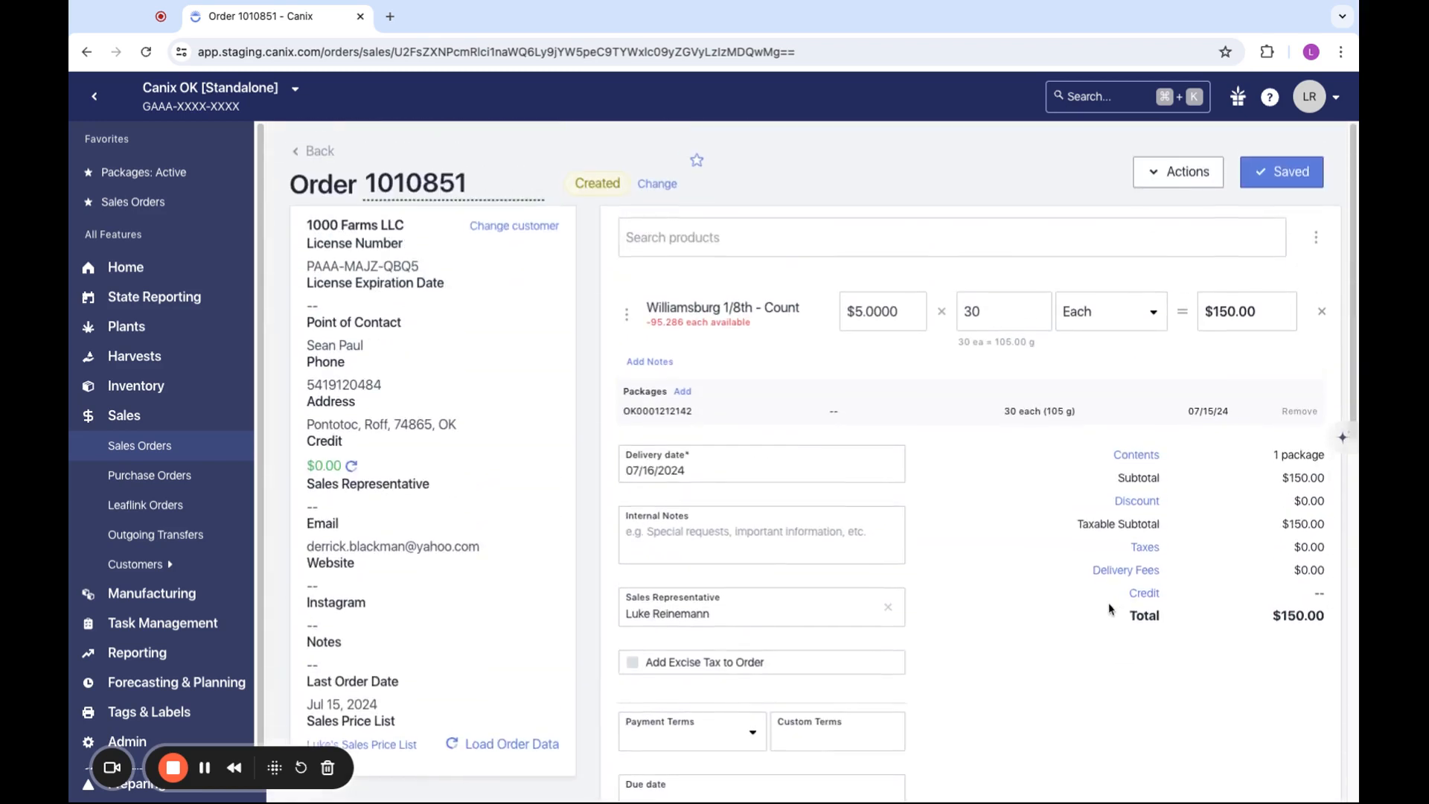
pyautogui.moveTo(1099, 523)
pyautogui.tripleClick(735, 305)
pyautogui.click(740, 305)
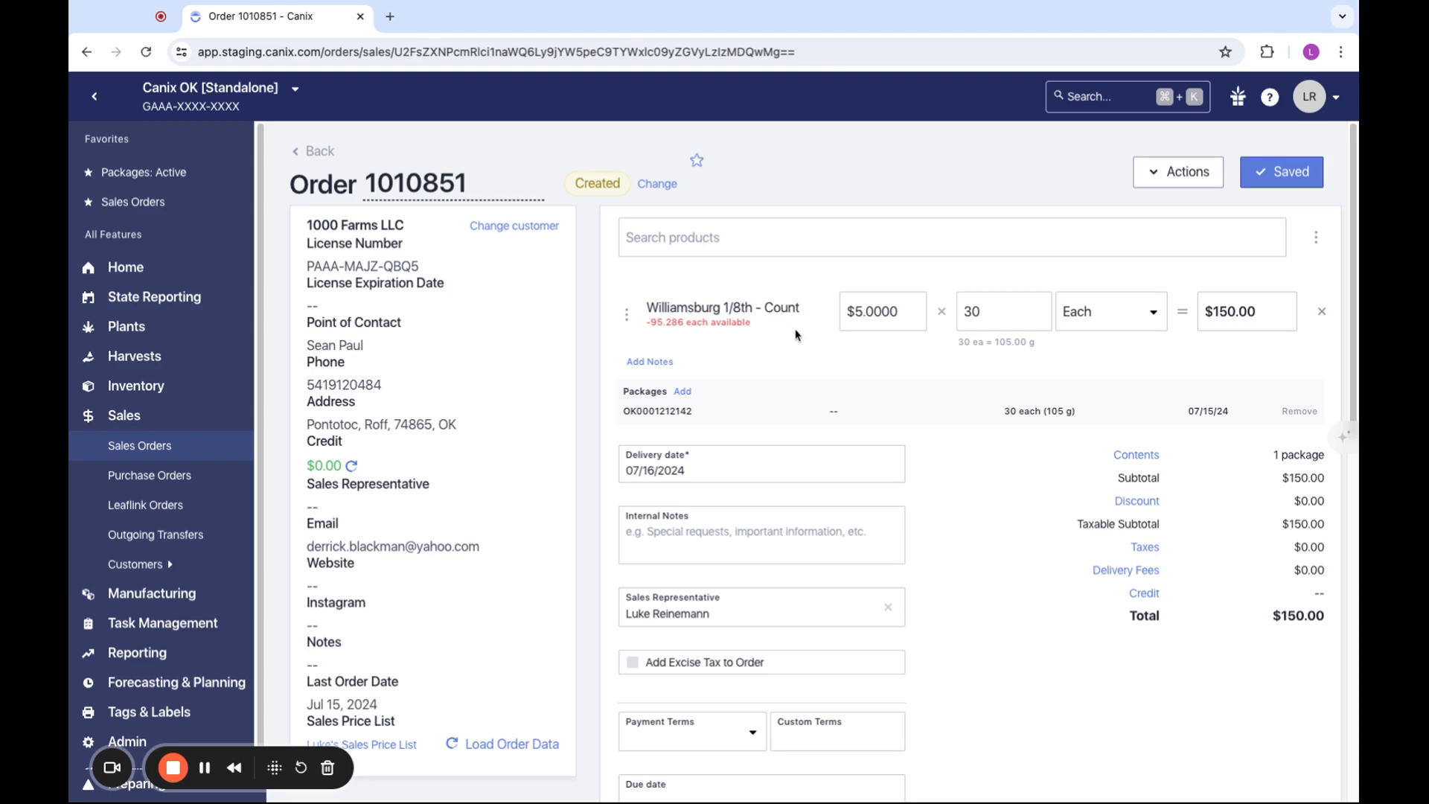